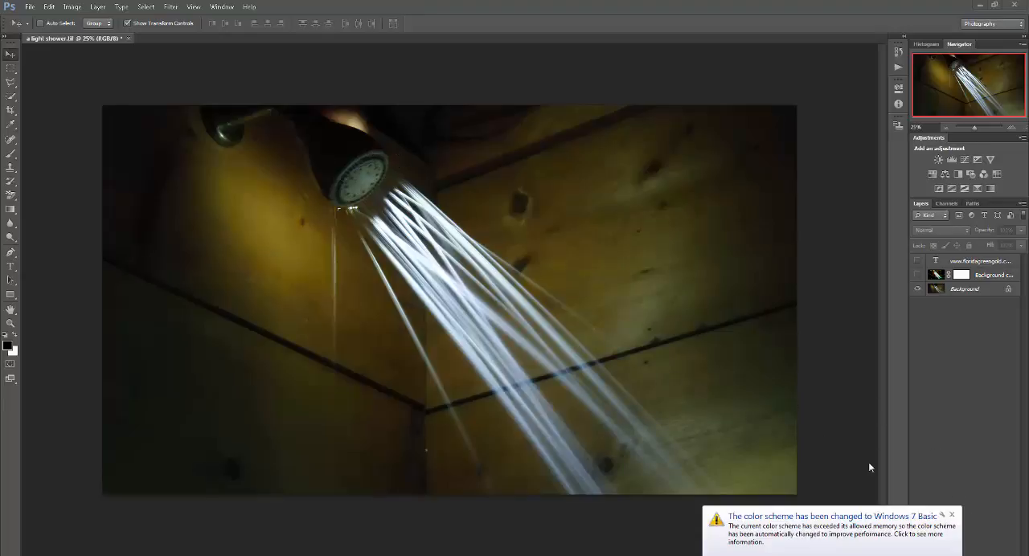
- Dismiss the colour scheme notification and toggle the Background copy layer's visibility to compare its effect with the original photo
click(953, 514)
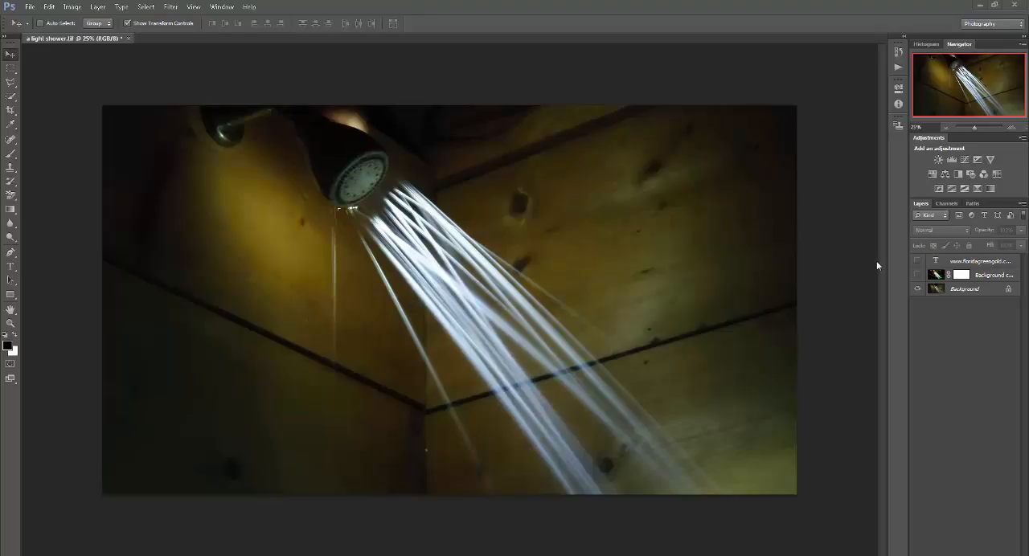
click(918, 275)
click(918, 275)
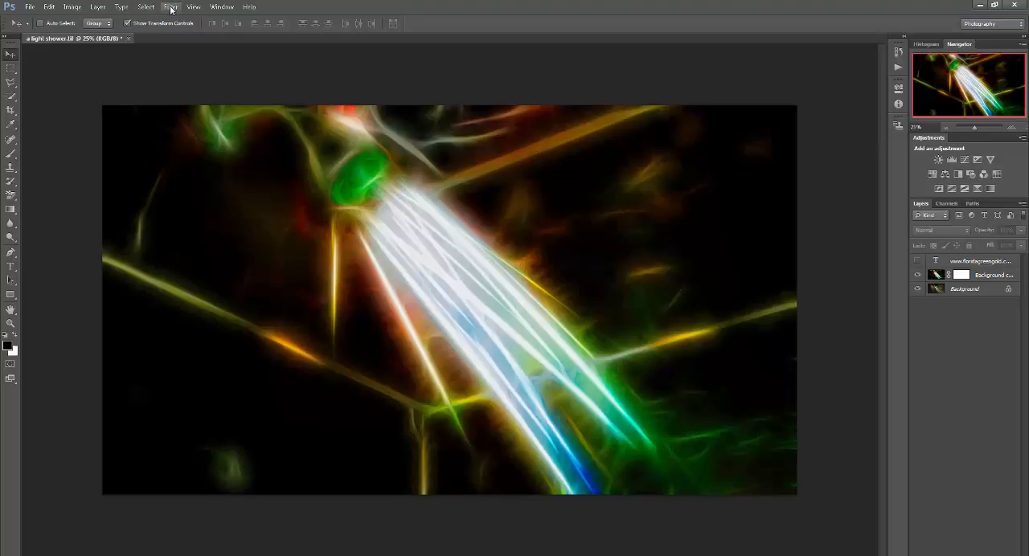
click(918, 275)
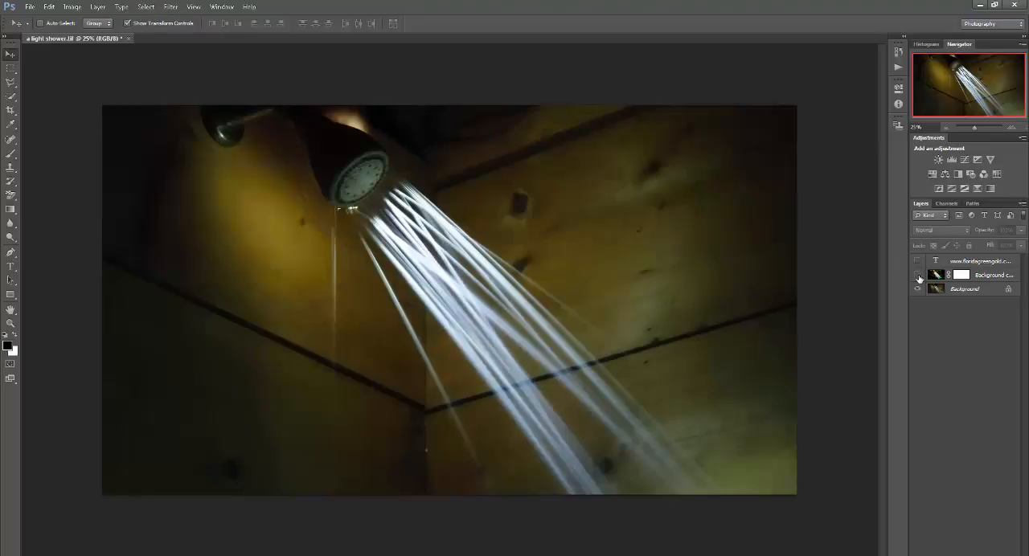
- Make the Background copy layer active and visible, and open the Redfield Fractalius filter on it
click(170, 8)
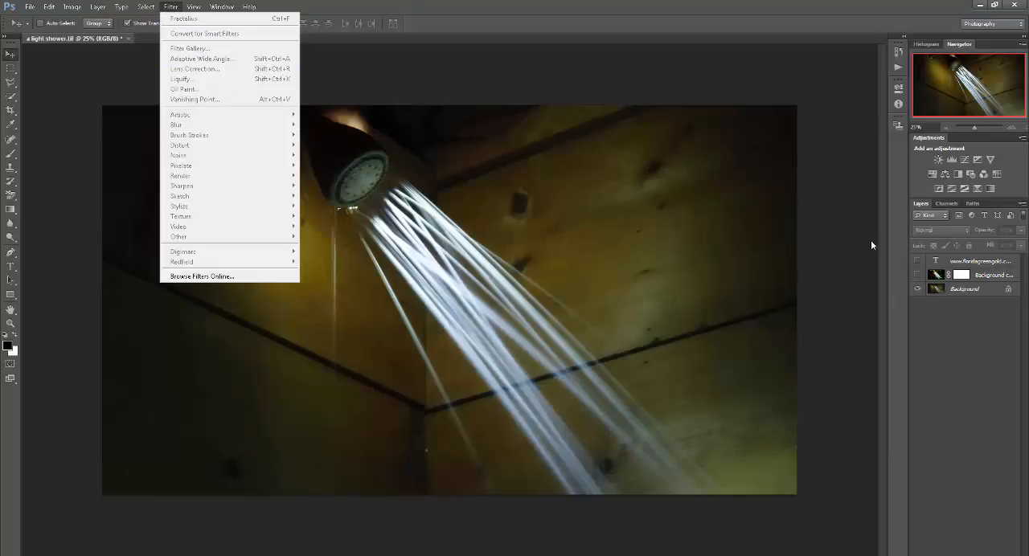
click(938, 289)
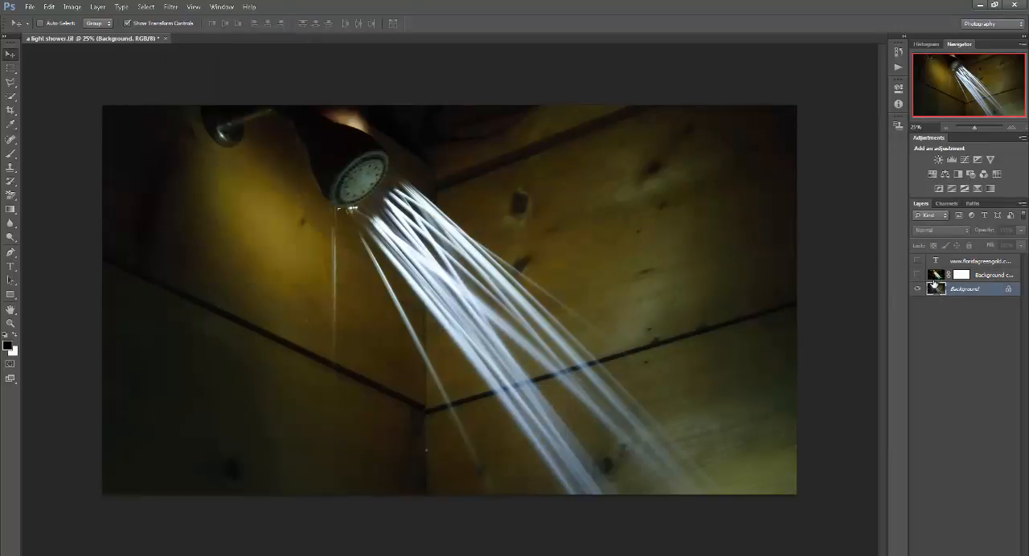
click(937, 275)
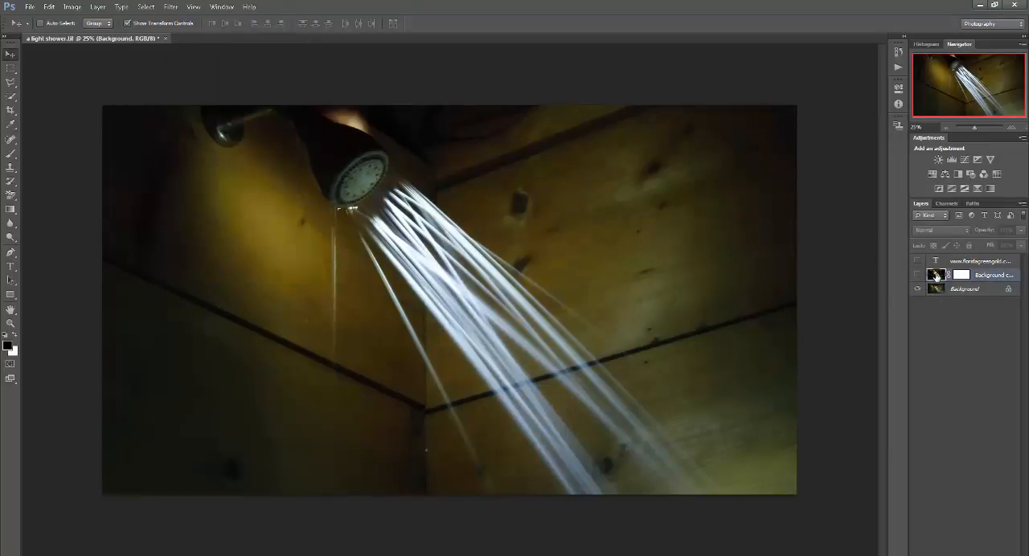
click(172, 8)
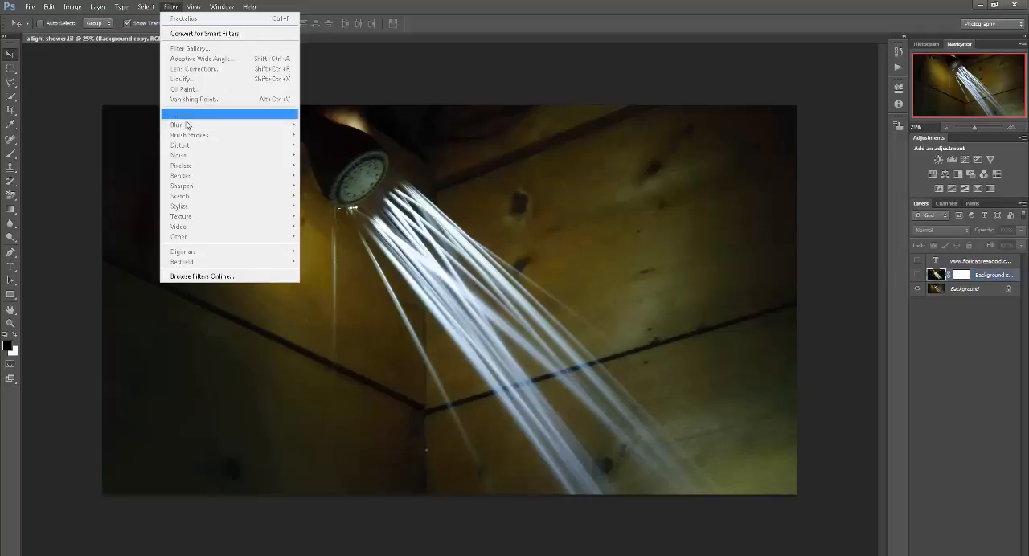
click(918, 277)
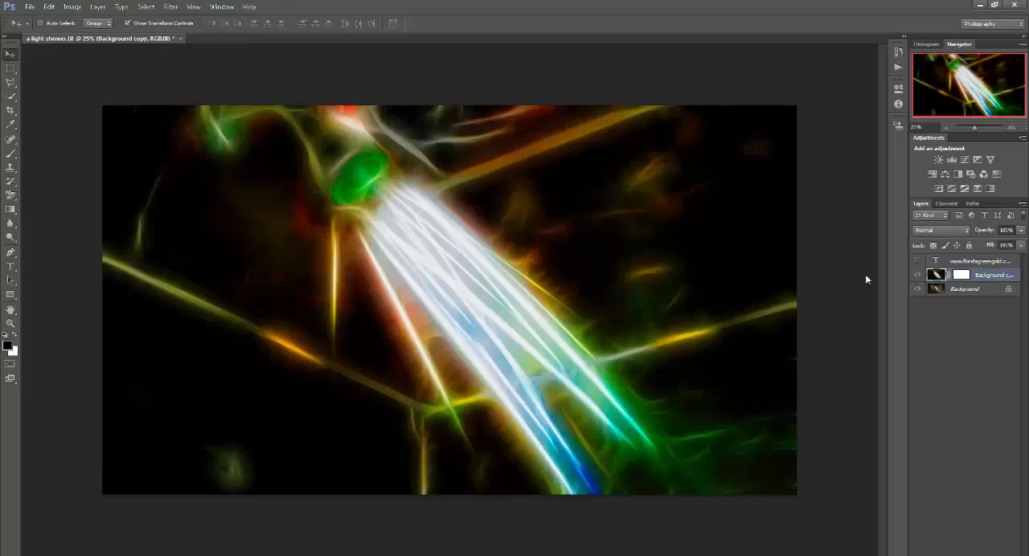
click(171, 8)
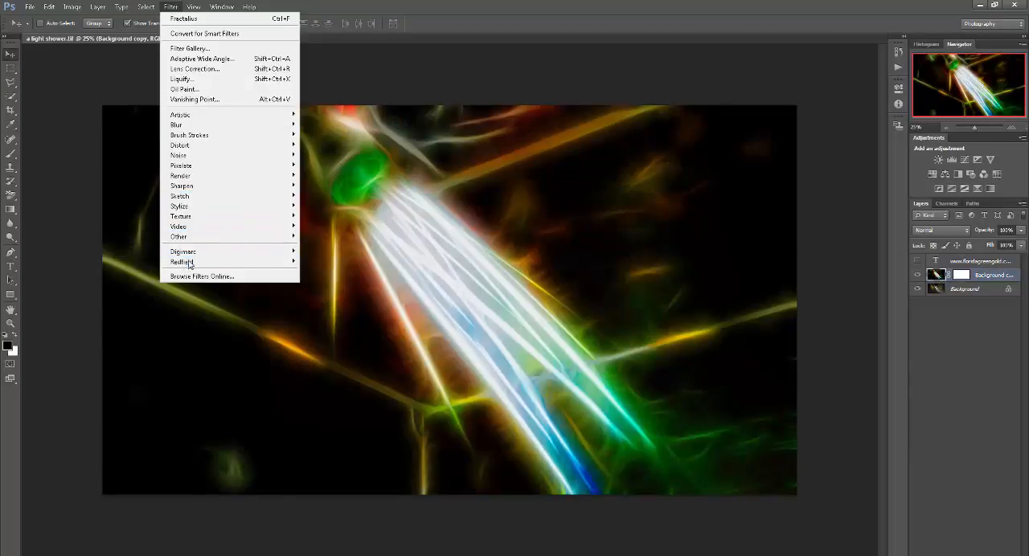
mouse_move(192, 263)
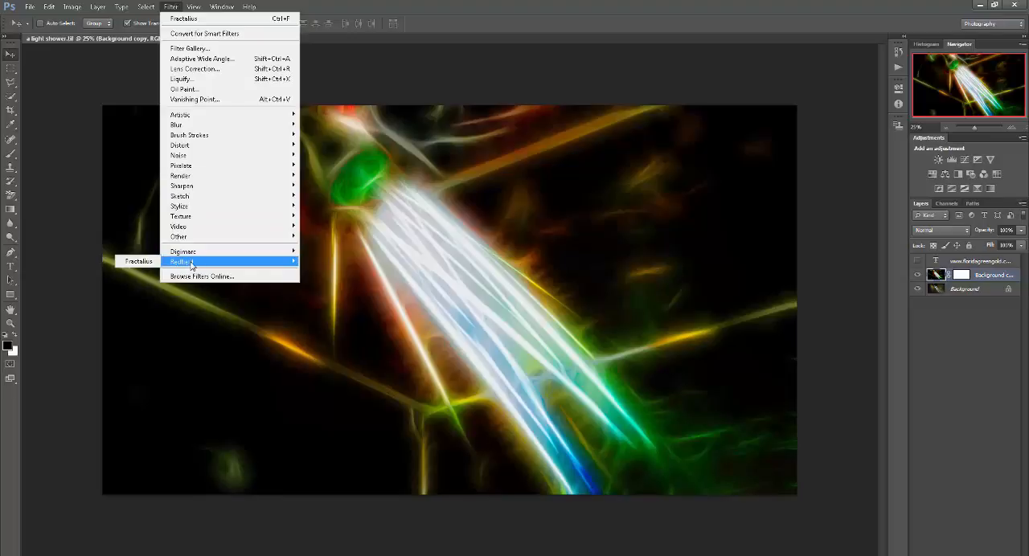
click(135, 262)
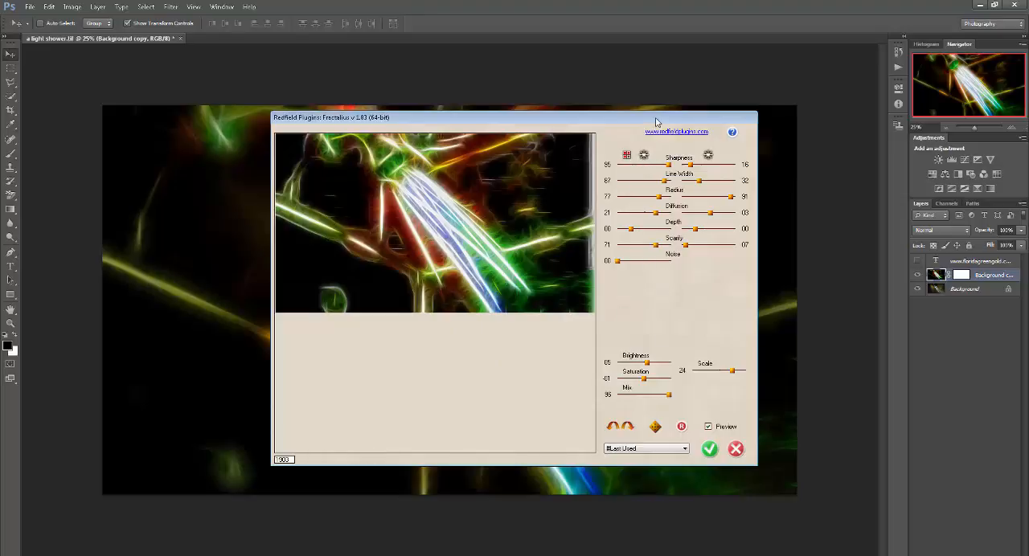
- Move the Fractalius dialog lower over the image, switch its first line creation mode and turn off colorize mode
drag(646, 157, 656, 206)
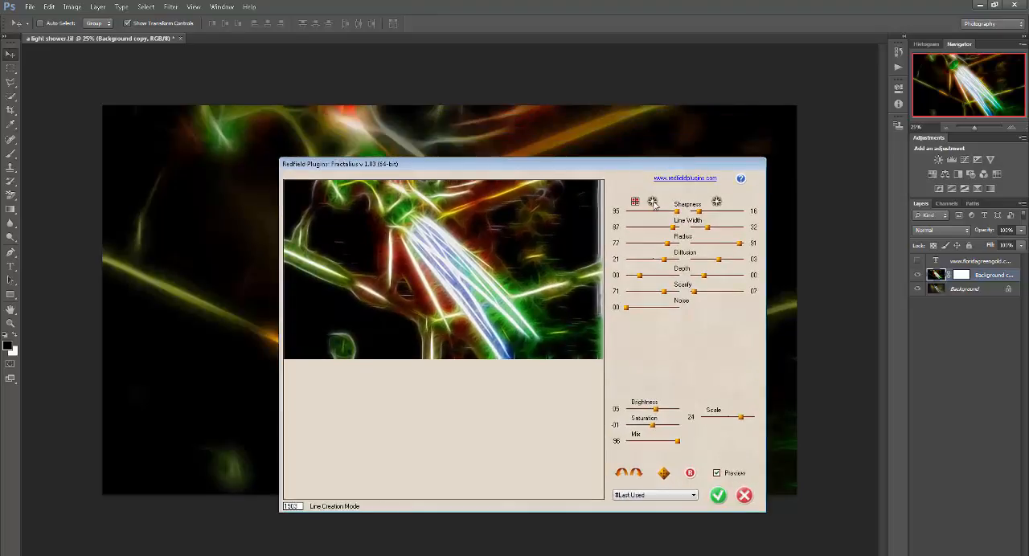
click(654, 203)
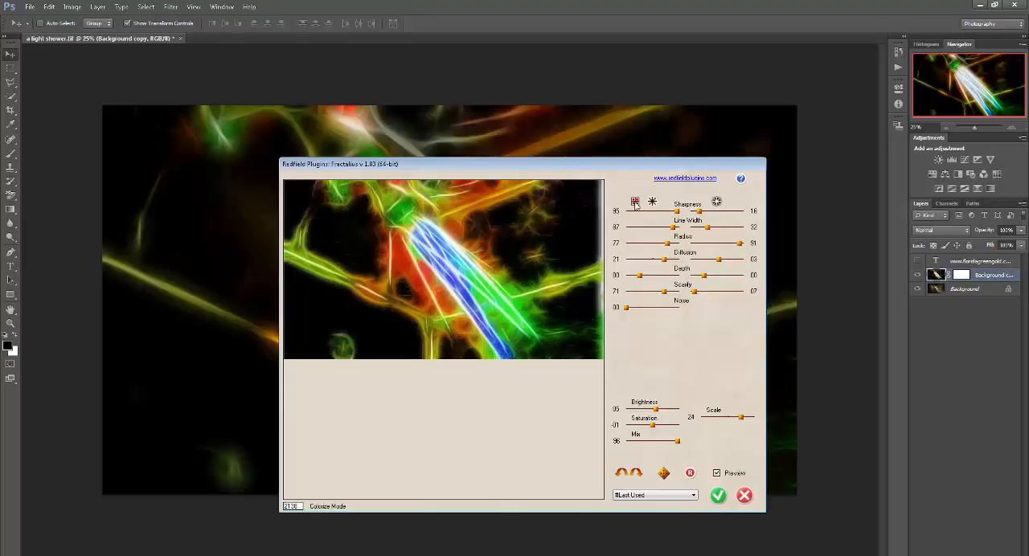
click(636, 203)
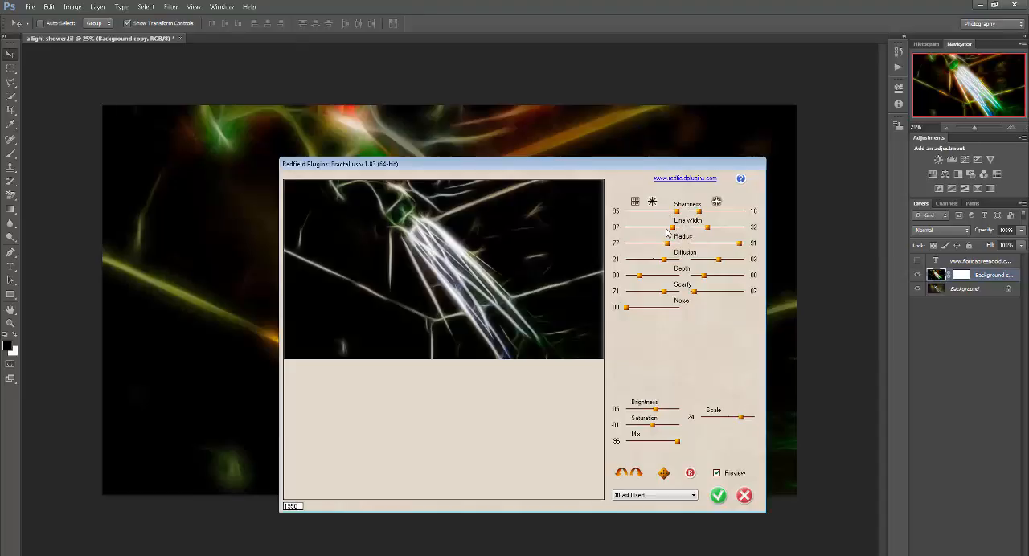
- Try the Fractalius presets Glow100, Artflakes, Craquelure, Crayon Soft and Embo in turn on the preview
click(695, 498)
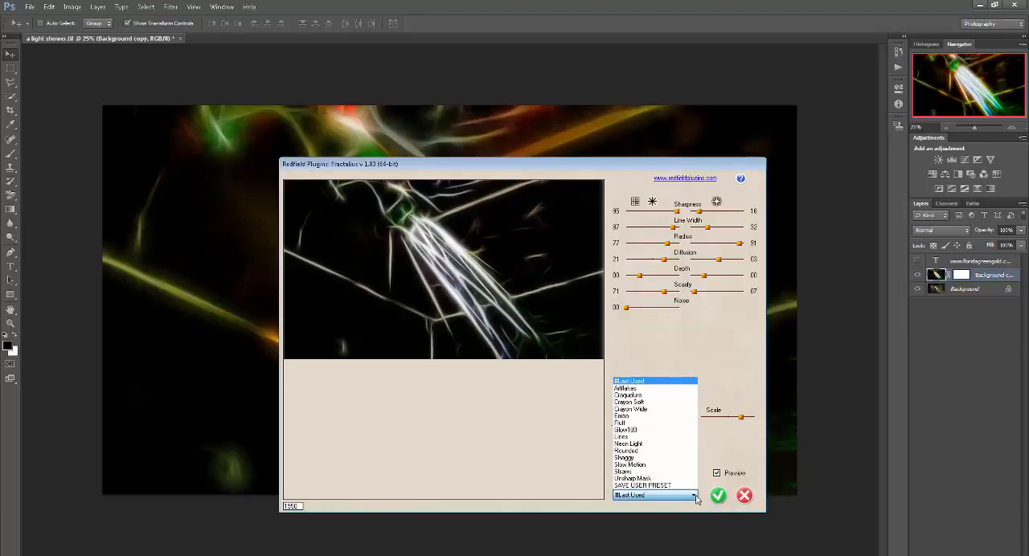
click(668, 432)
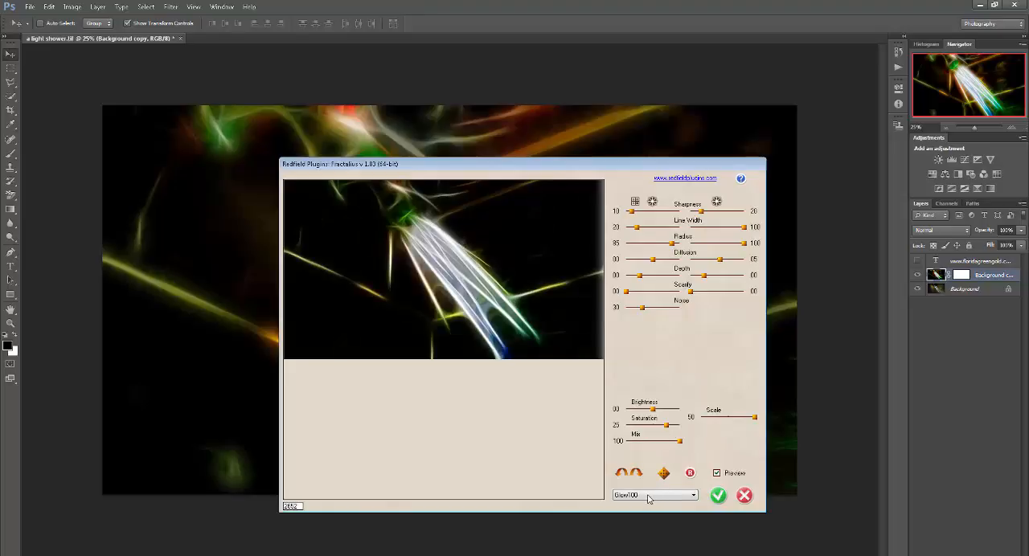
click(648, 496)
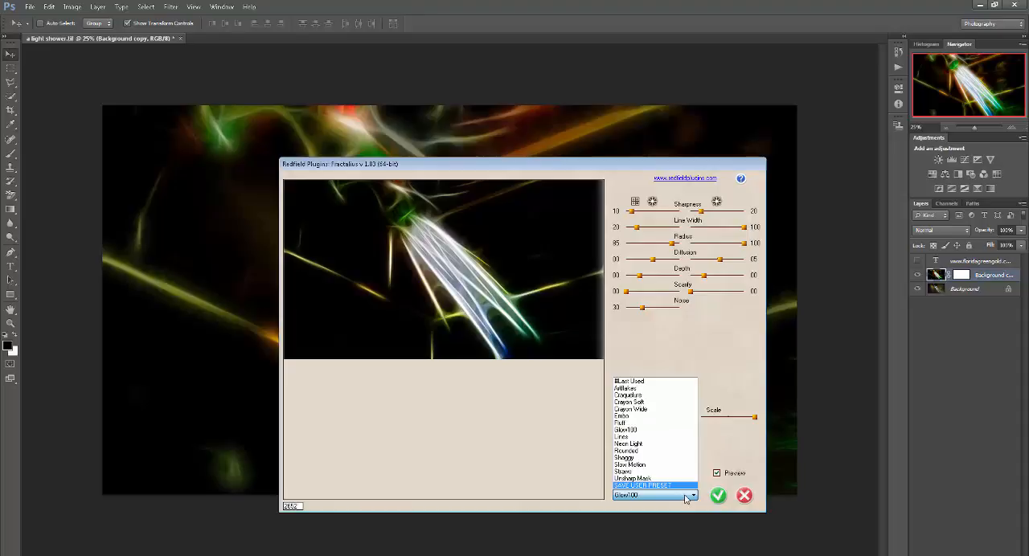
click(657, 391)
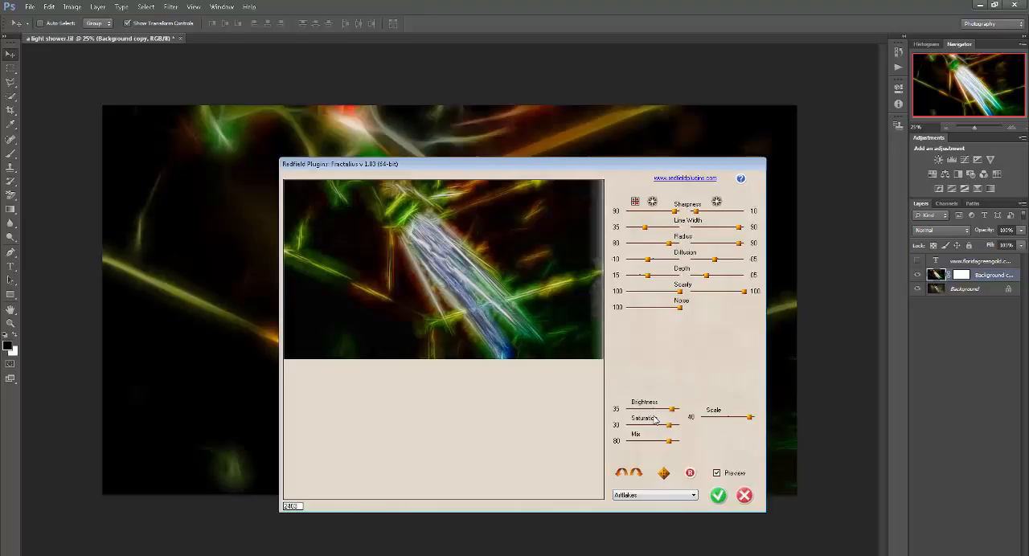
click(649, 496)
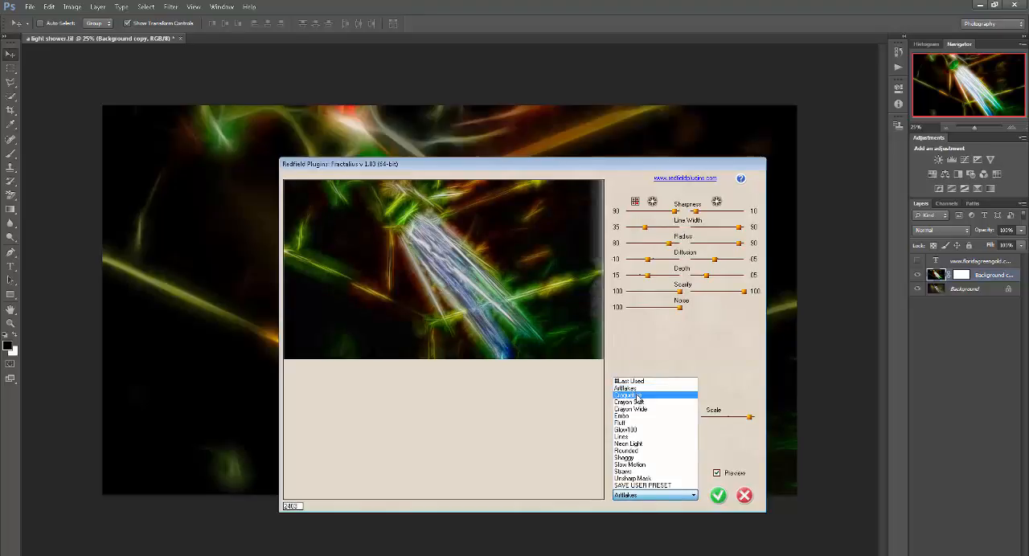
click(639, 400)
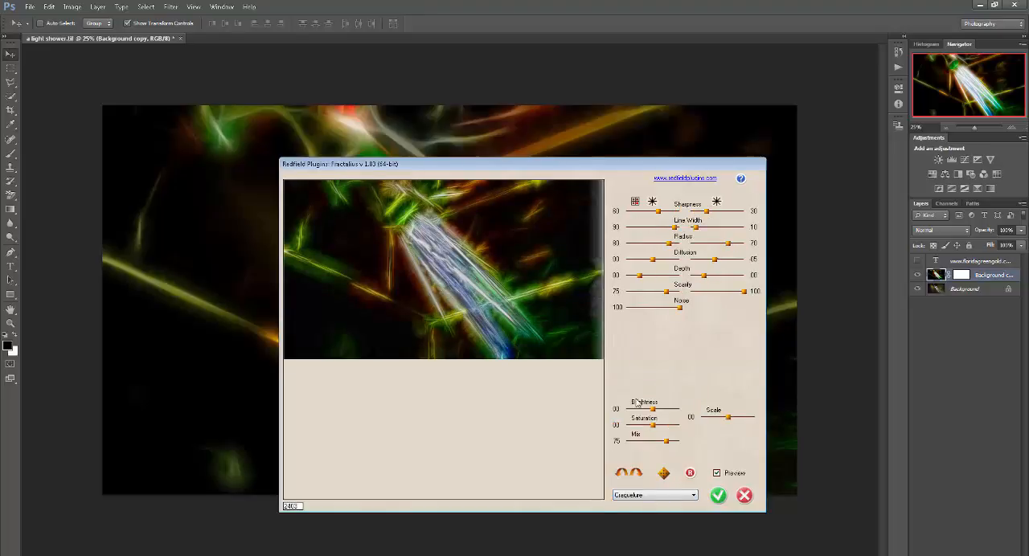
click(646, 496)
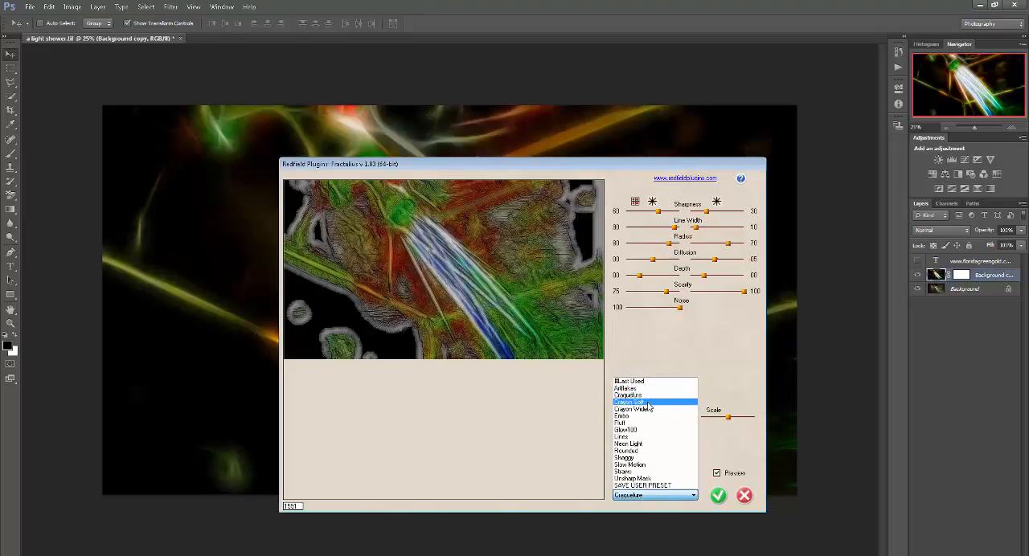
click(648, 402)
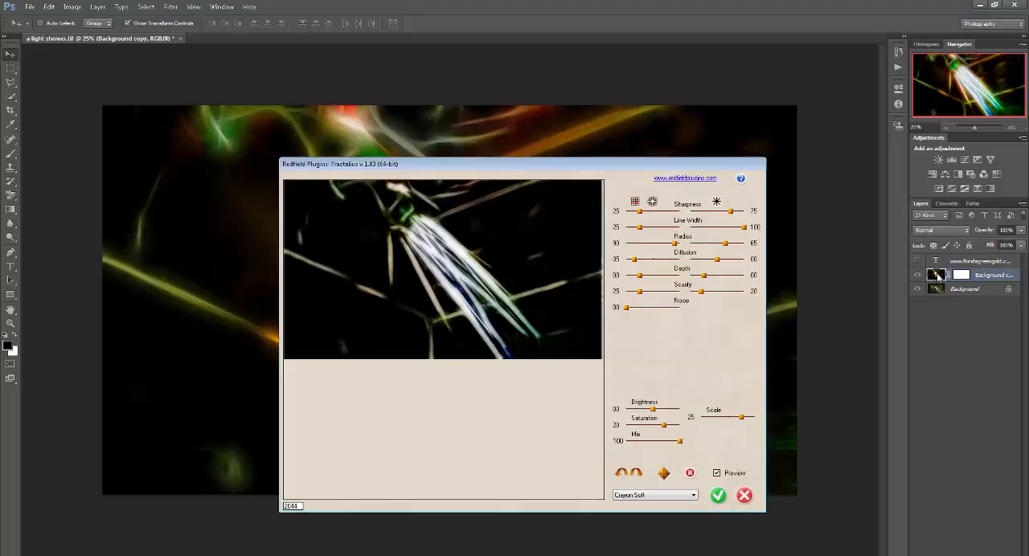
click(650, 495)
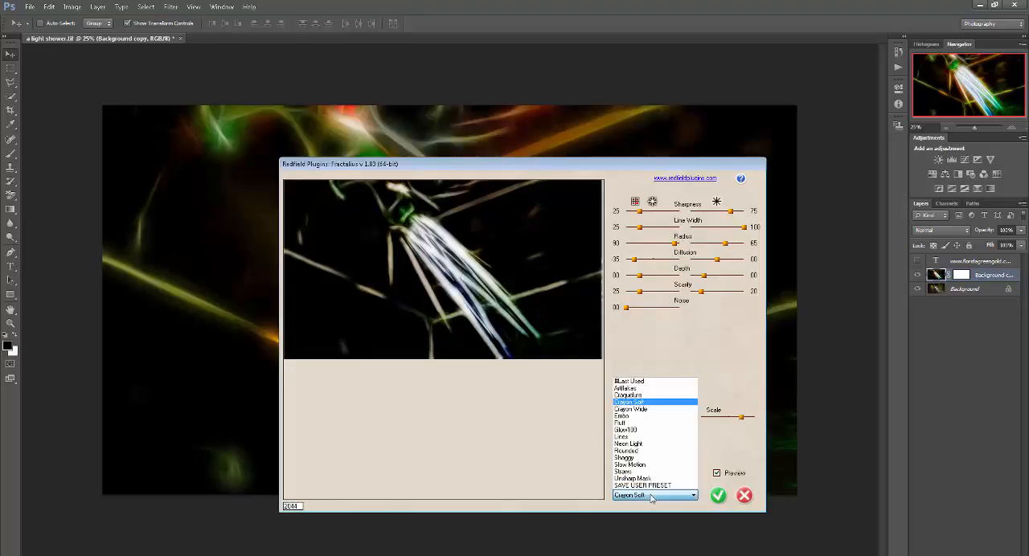
click(632, 418)
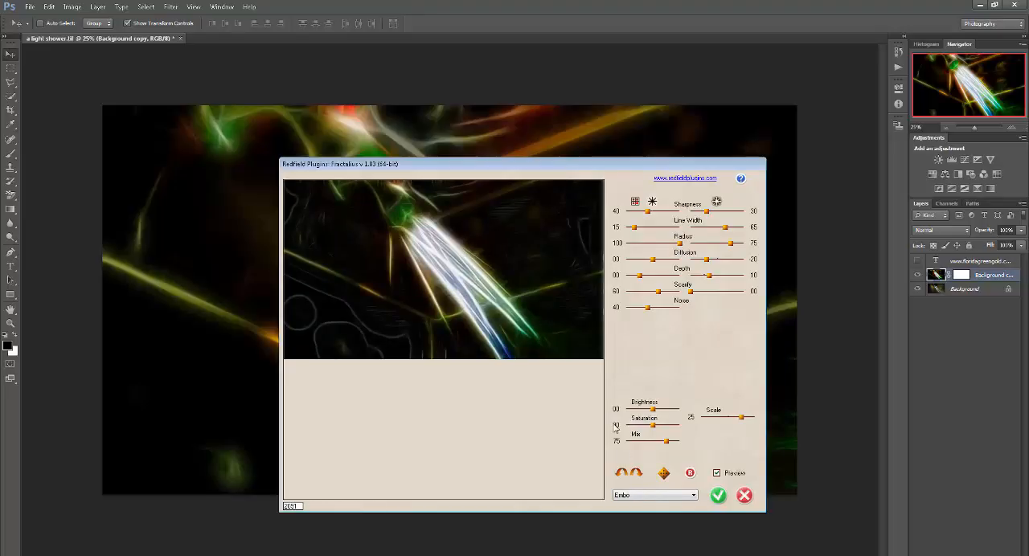
- Generate five successive sets of random Fractalius settings starting from the Embo preset
click(665, 474)
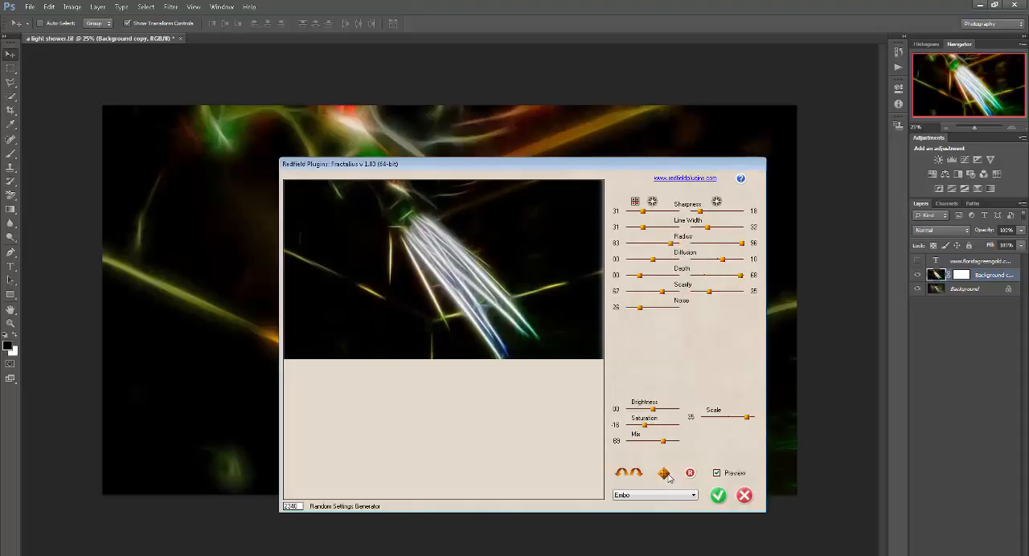
click(665, 475)
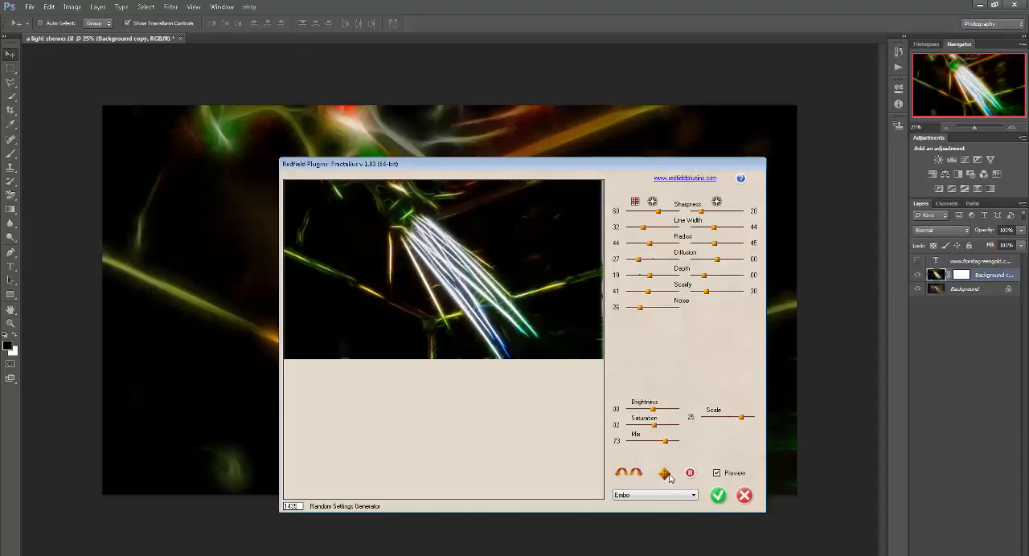
click(668, 476)
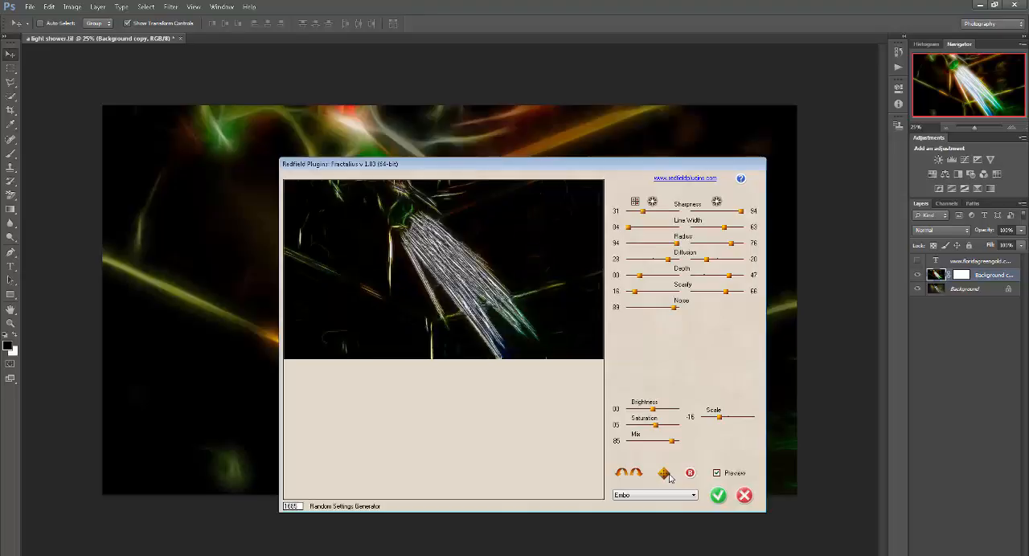
click(668, 476)
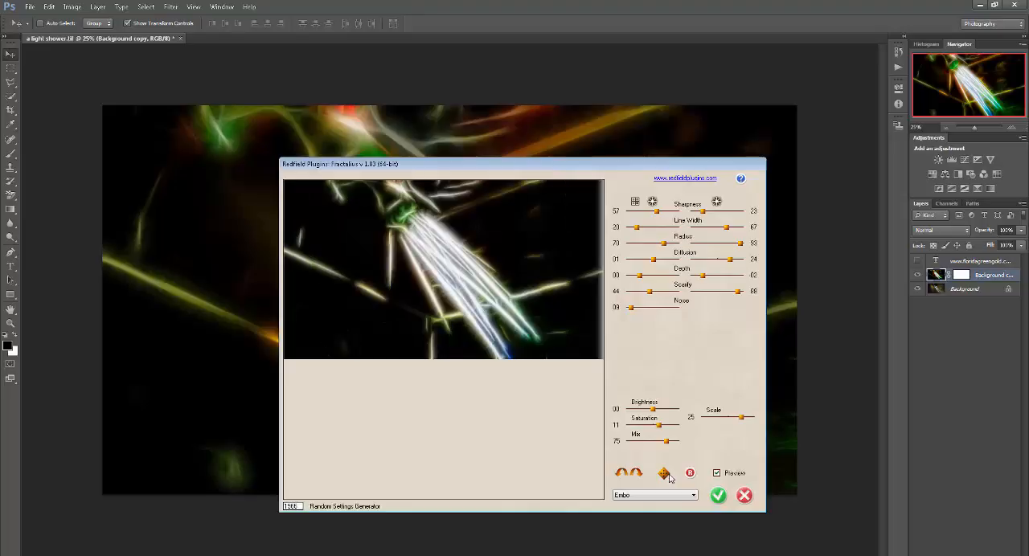
click(668, 476)
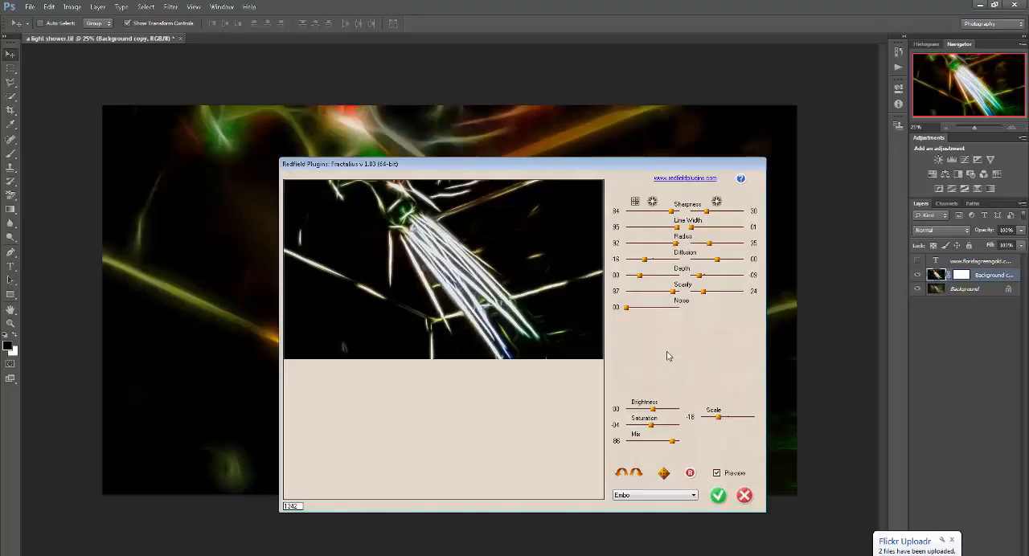
- Load the Fluff preset and generate two successive sets of random Fractalius settings from it
click(691, 496)
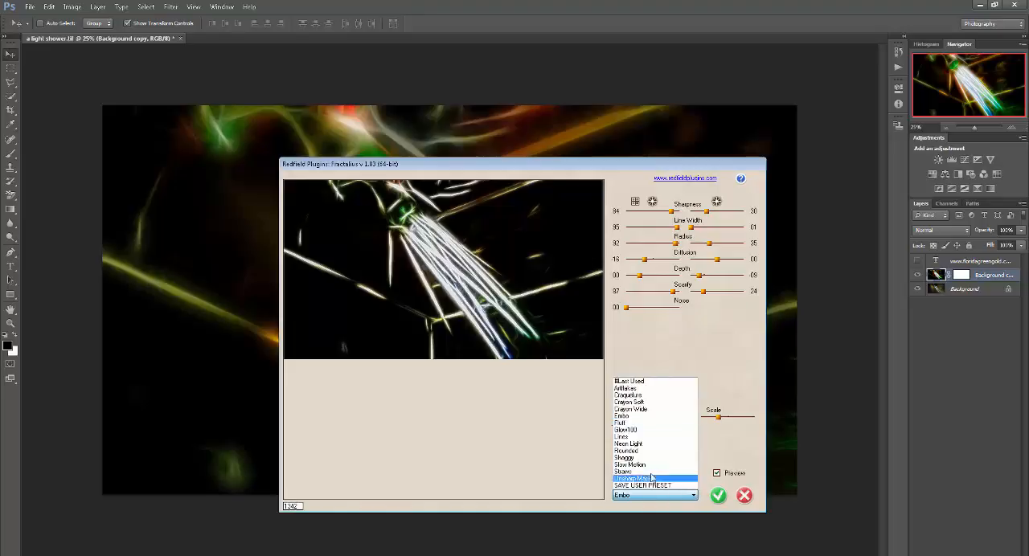
click(652, 423)
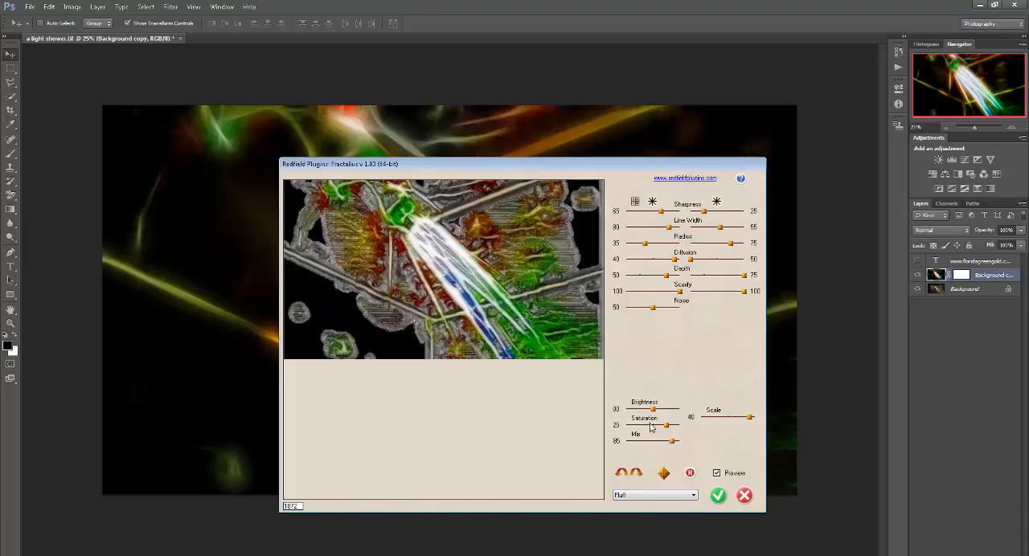
click(693, 497)
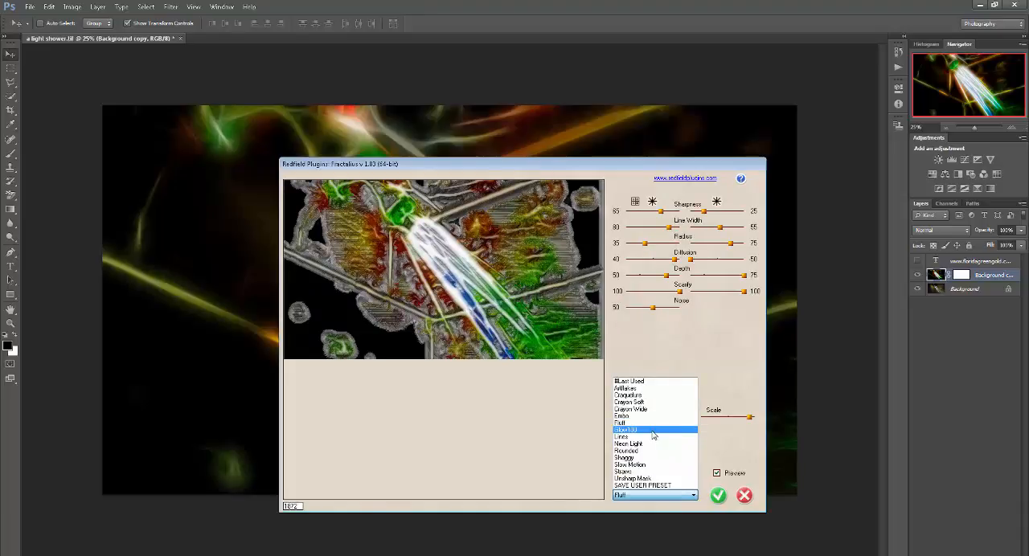
click(700, 458)
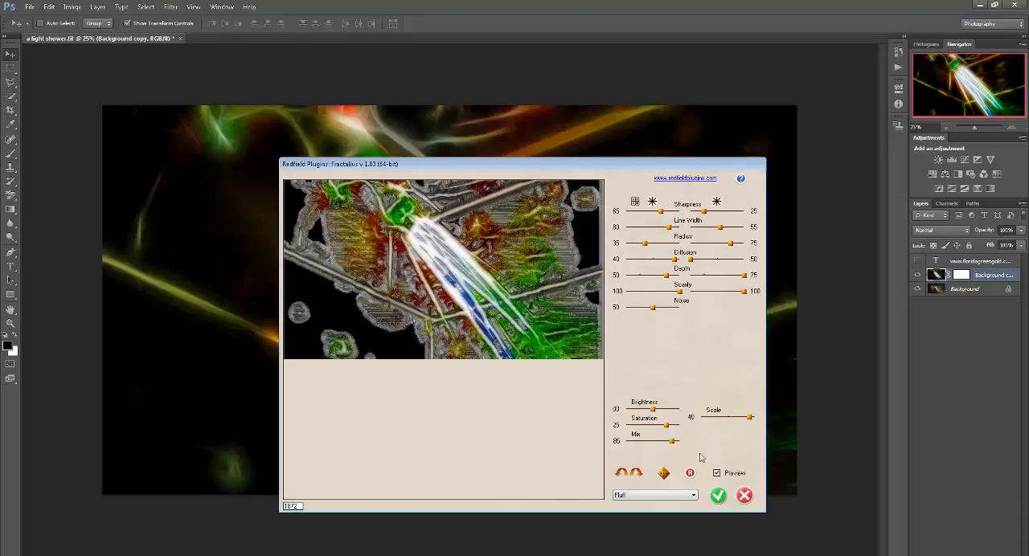
click(664, 474)
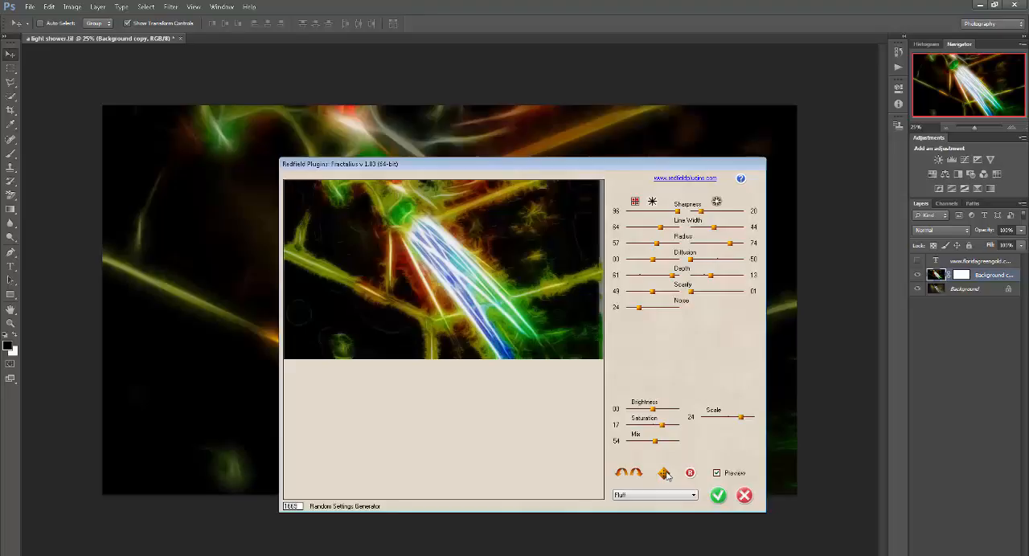
click(665, 474)
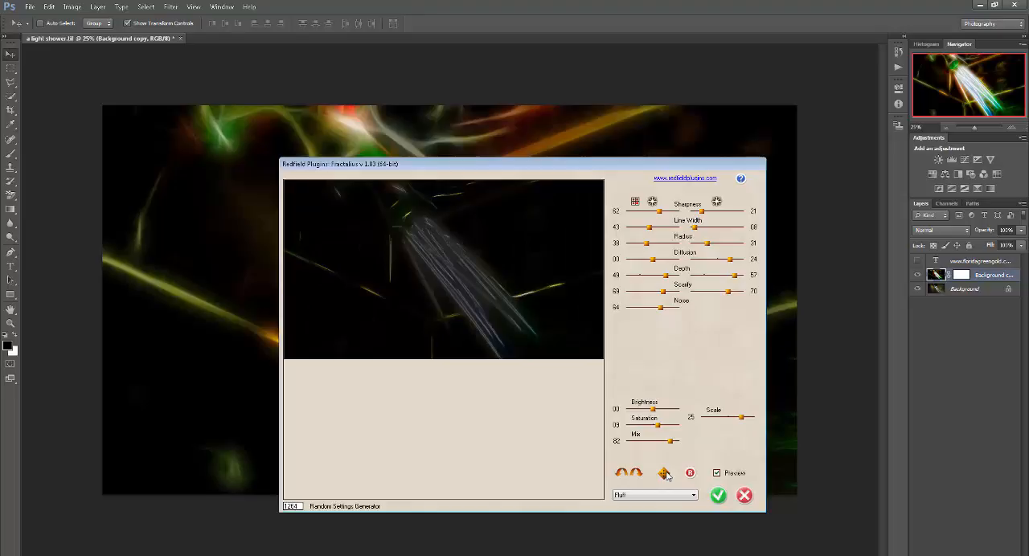
- Generate one more random Fractalius settings set, then try the Glow100 and Lines presets on the preview
click(664, 473)
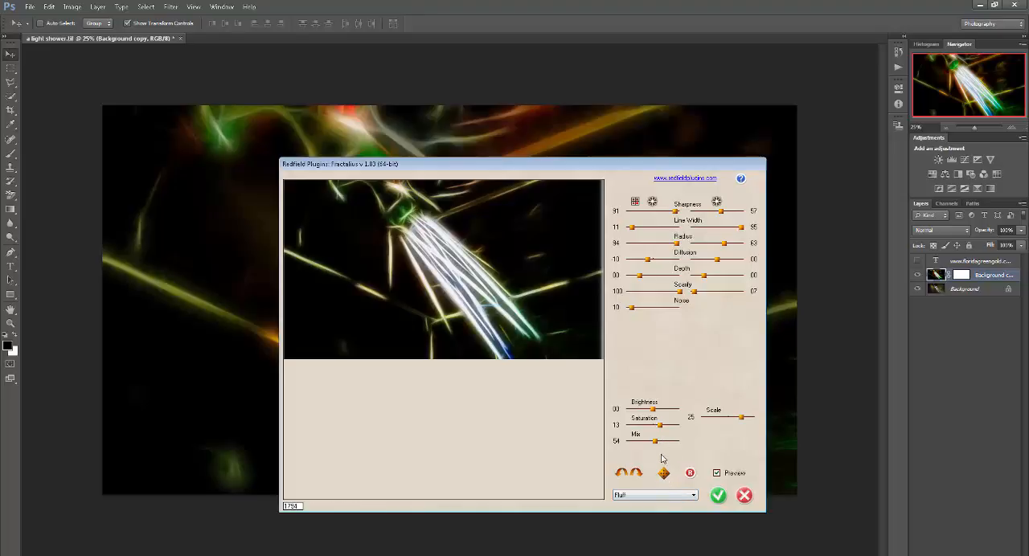
click(674, 496)
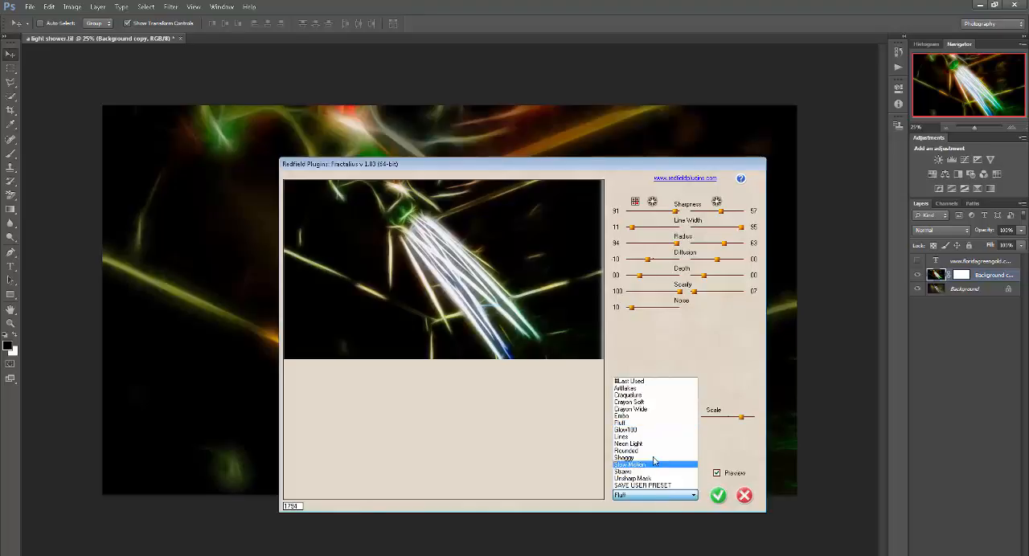
click(658, 431)
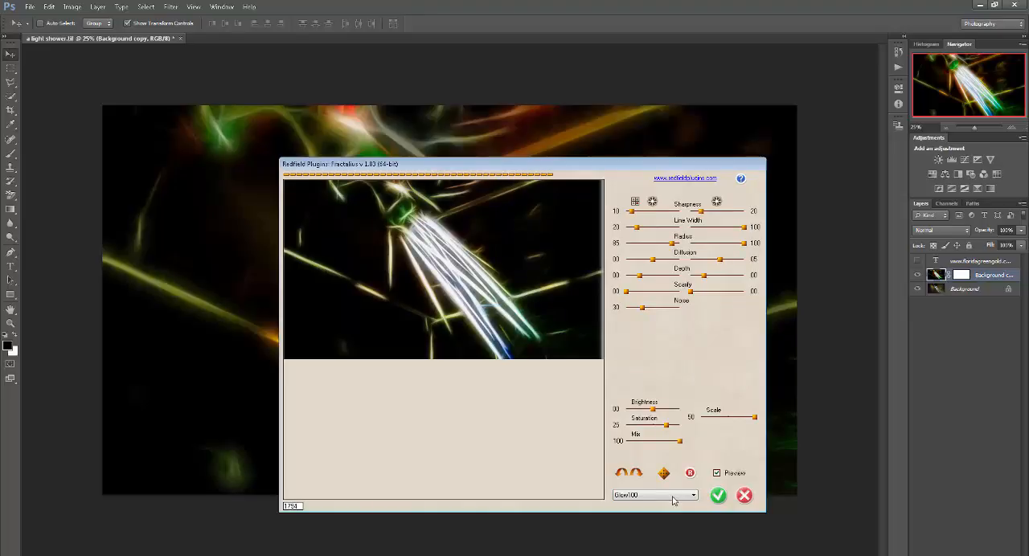
click(673, 496)
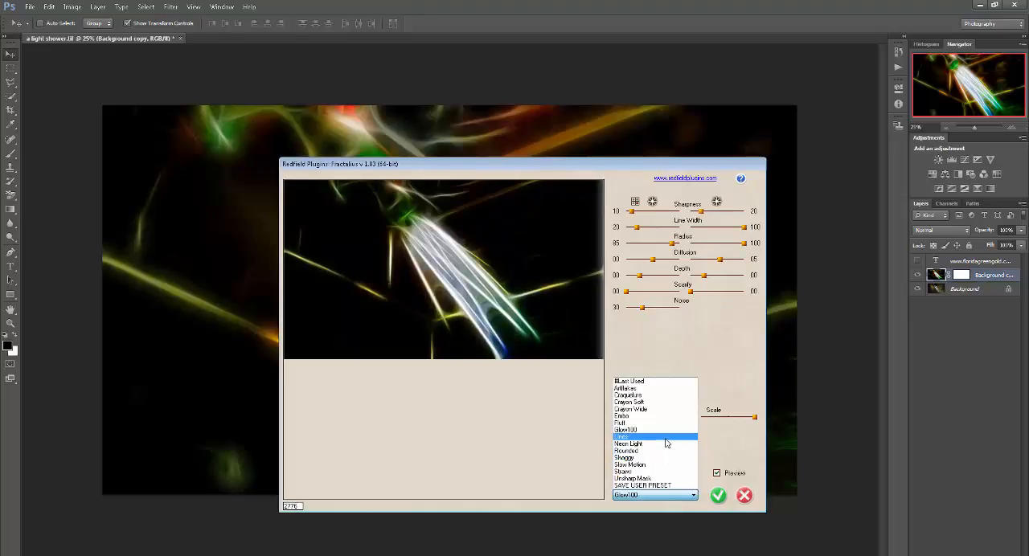
click(666, 437)
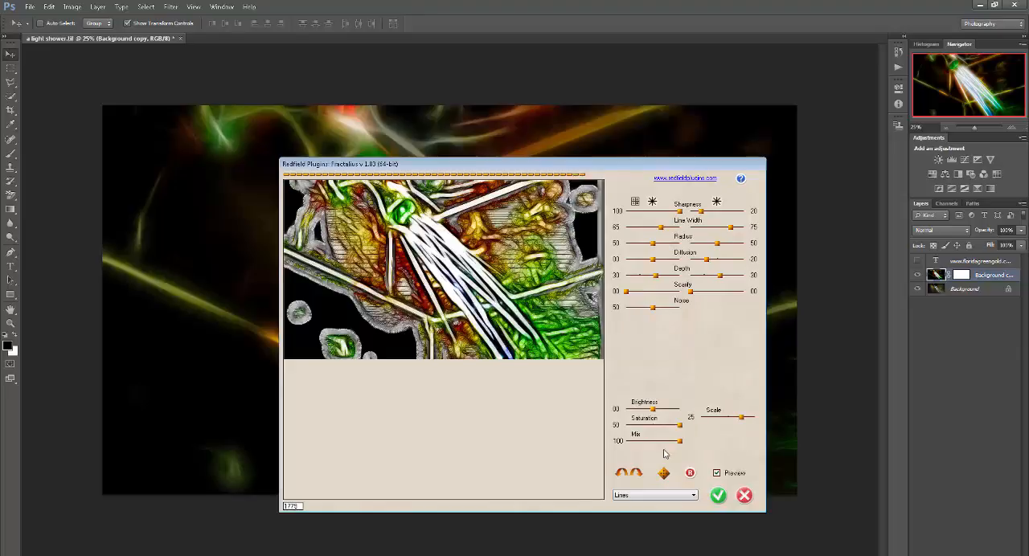
click(668, 495)
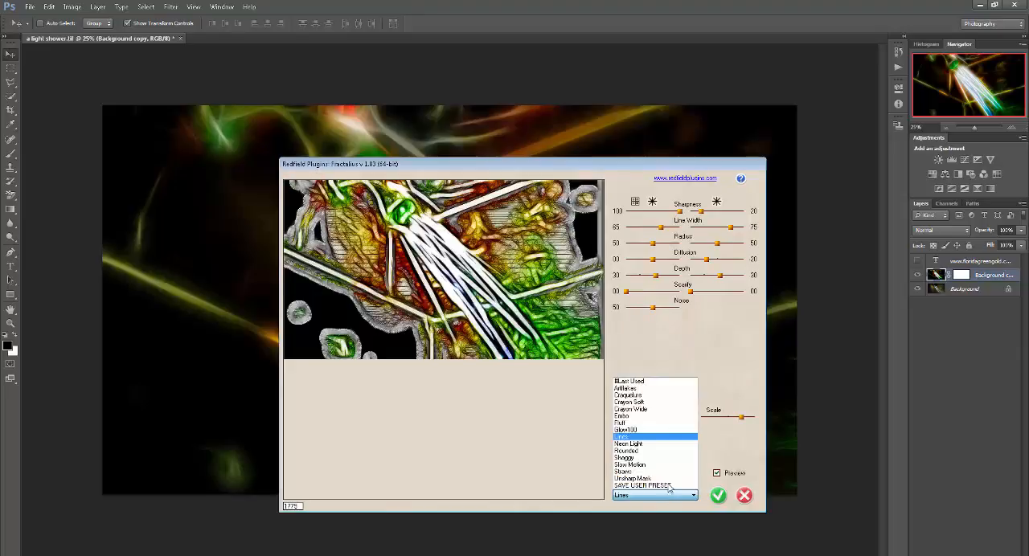
click(713, 357)
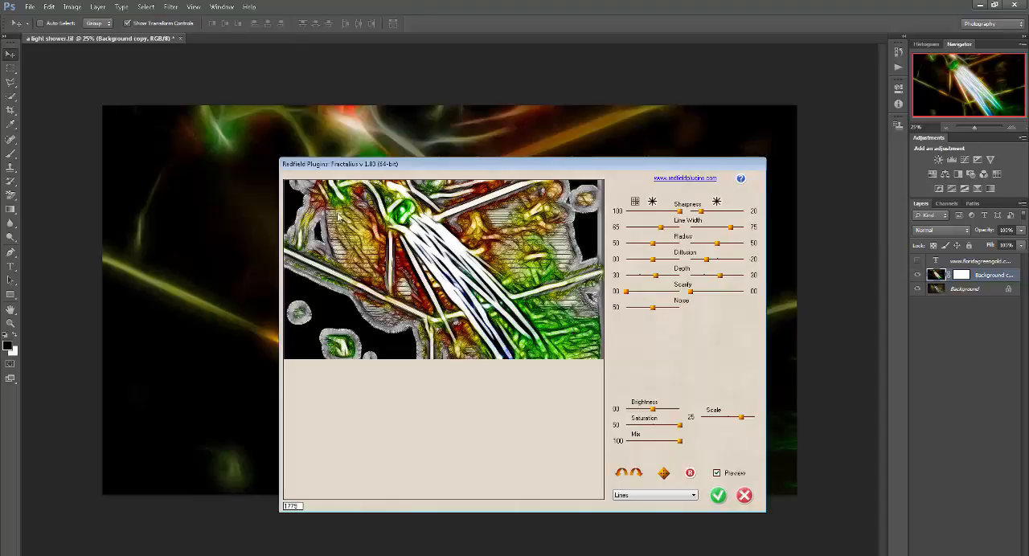
- Generate five successive sets of random Fractalius settings starting from the Lines preset
click(665, 477)
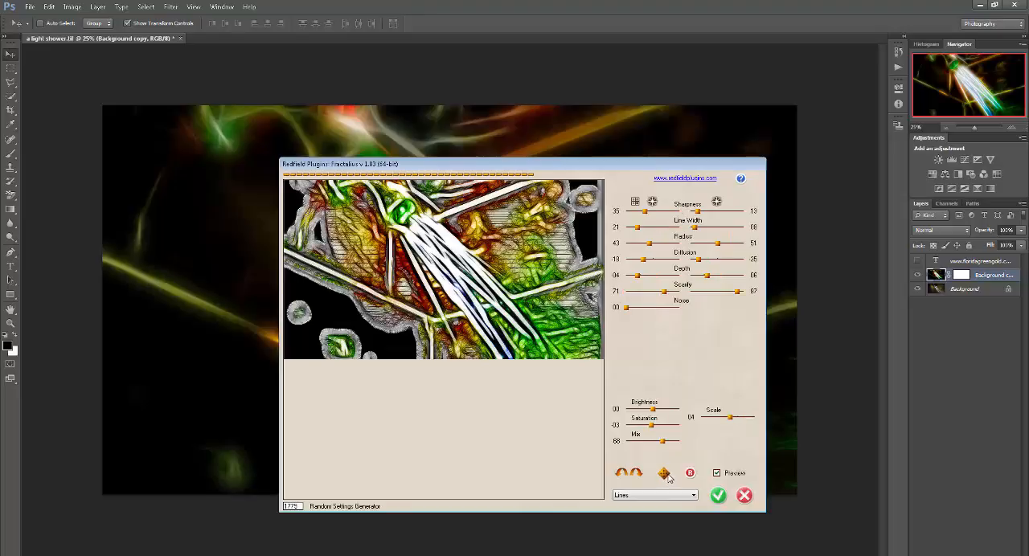
click(665, 476)
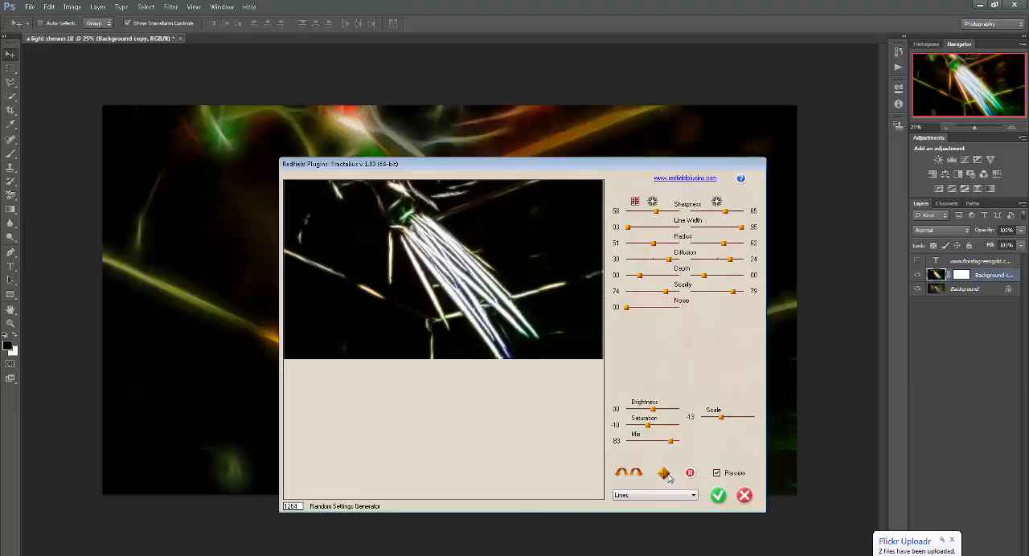
click(666, 474)
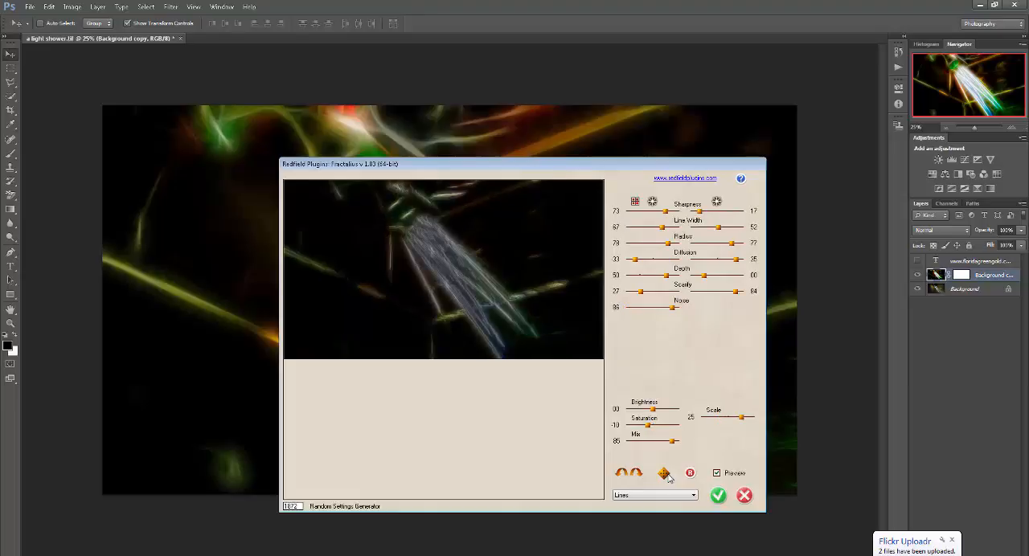
click(666, 475)
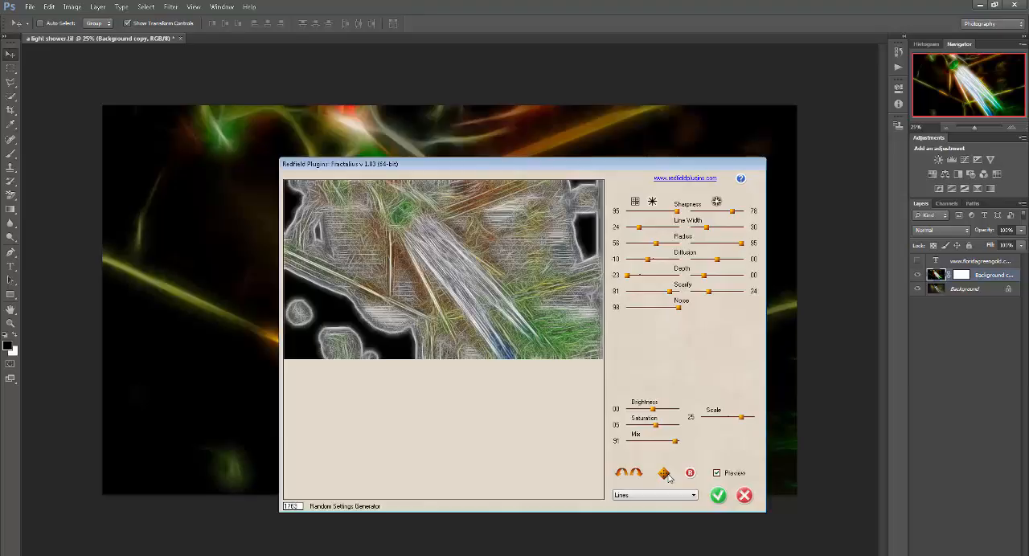
click(666, 475)
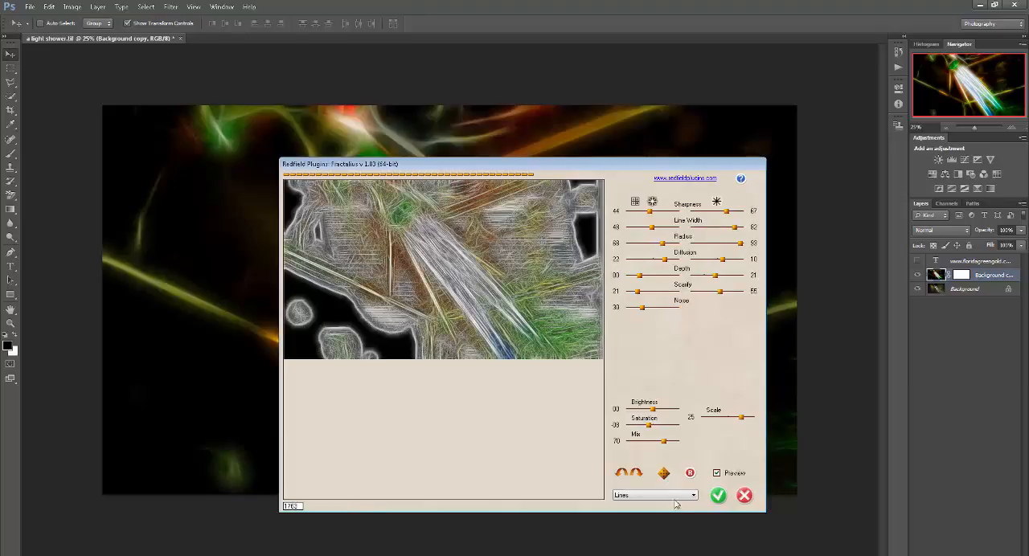
- Try the Neon Light preset on the preview and cancel the Fractalius filter without applying it
click(675, 496)
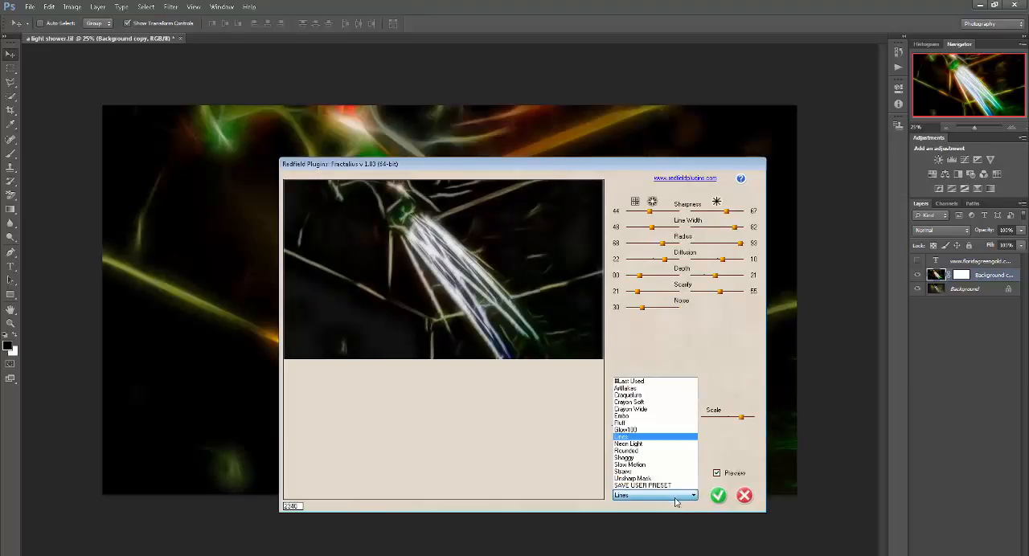
click(669, 444)
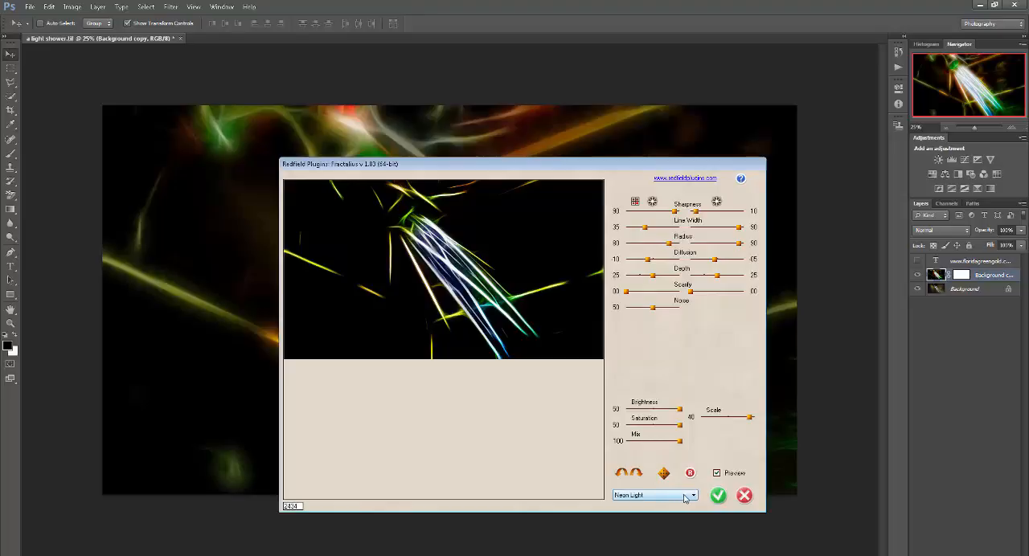
click(745, 496)
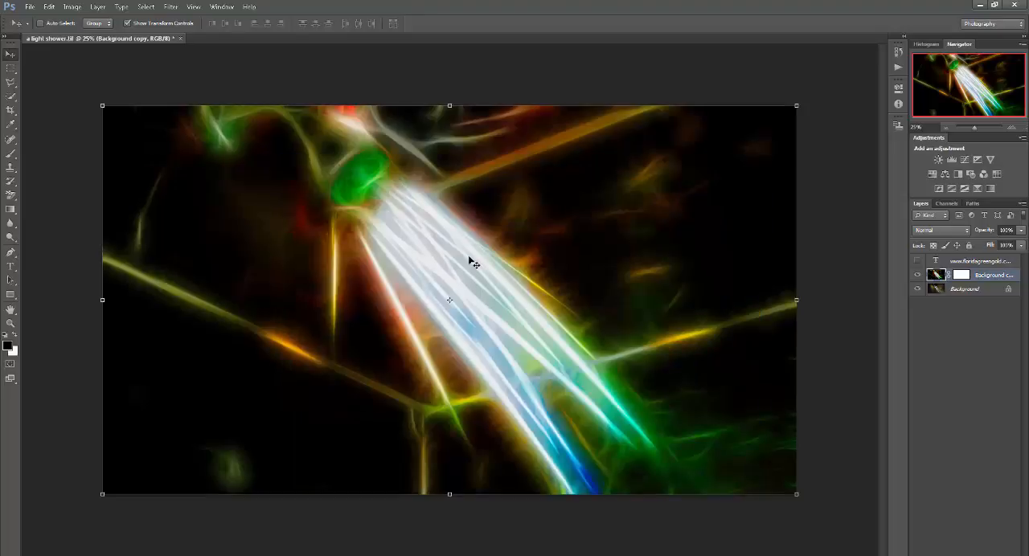
- Select the Background copy layer's mask and briefly show the website text layer before hiding it again
click(930, 319)
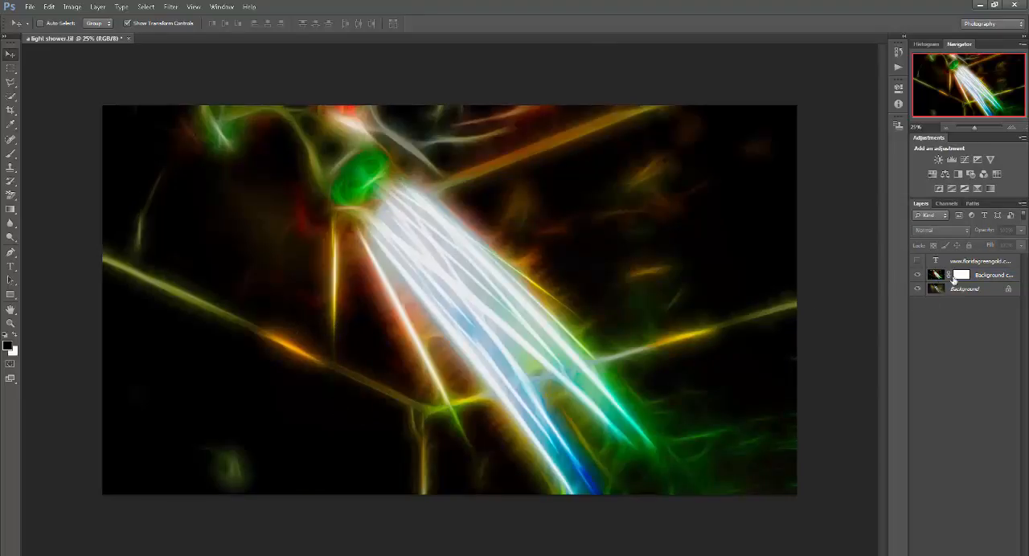
click(937, 276)
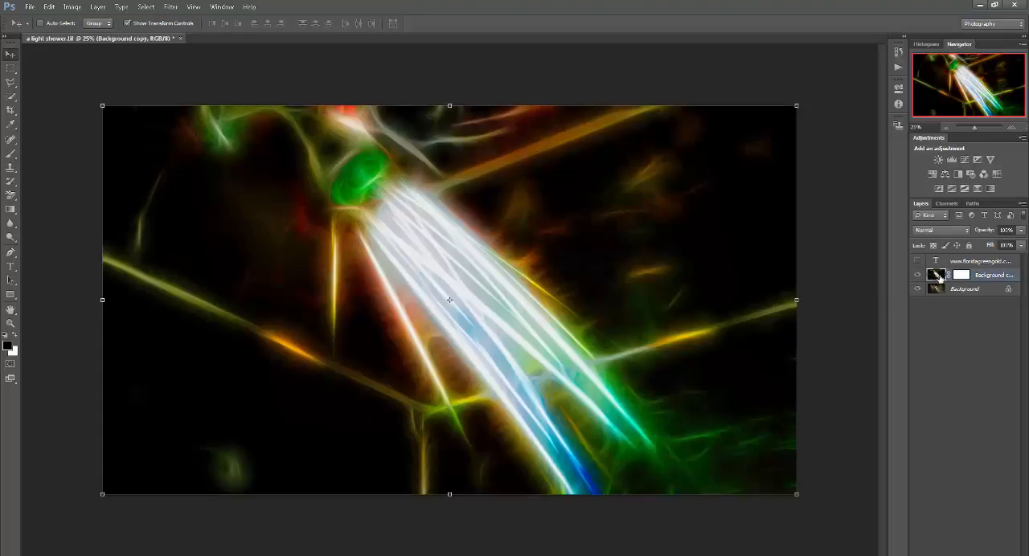
click(961, 276)
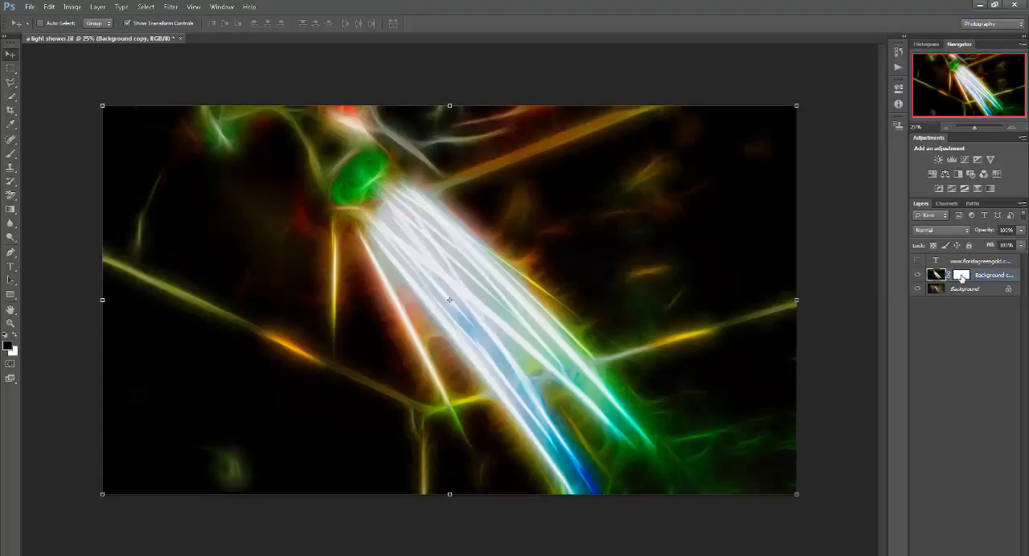
click(918, 261)
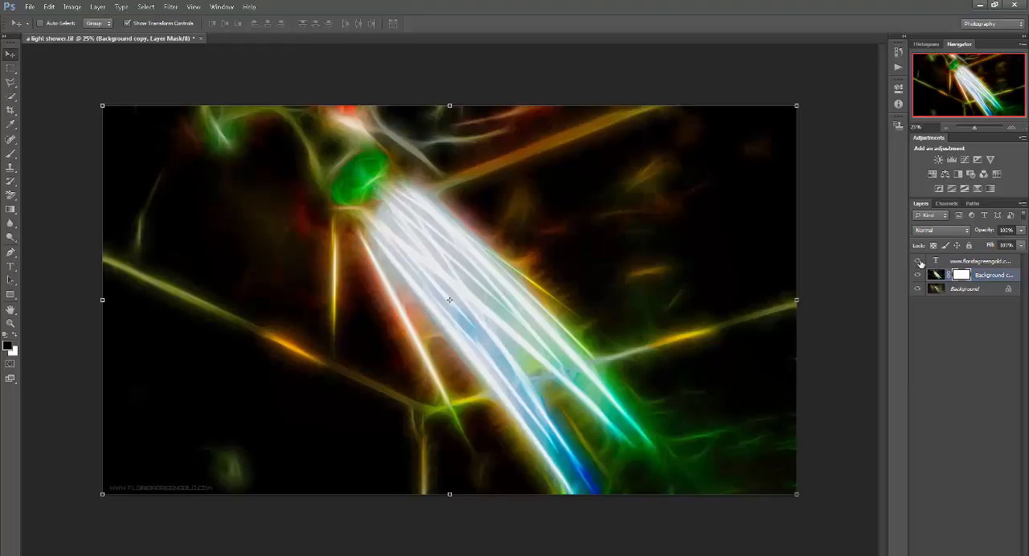
click(918, 262)
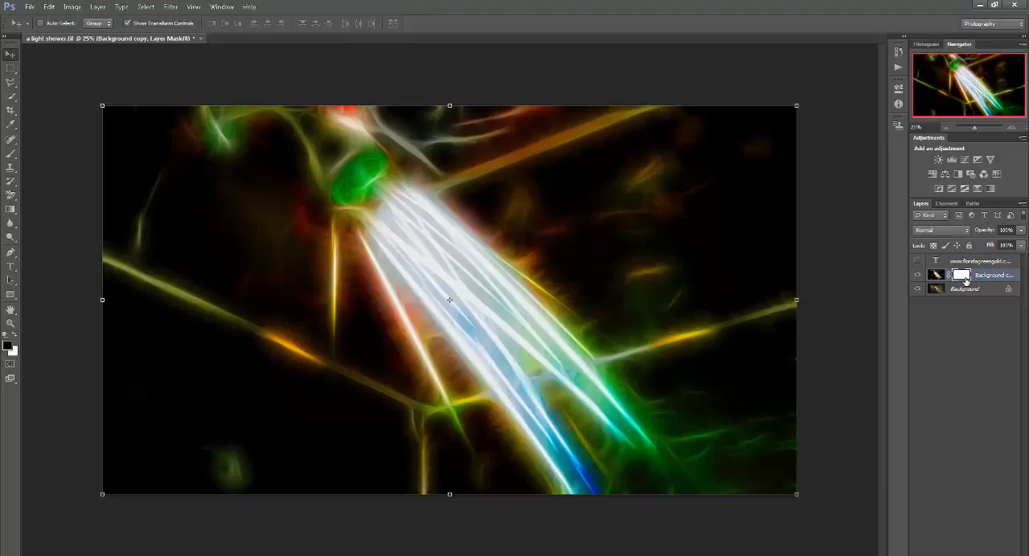
- Brush black over the shower head on the Background copy layer's mask at 11% flow to reveal the original photo
click(13, 155)
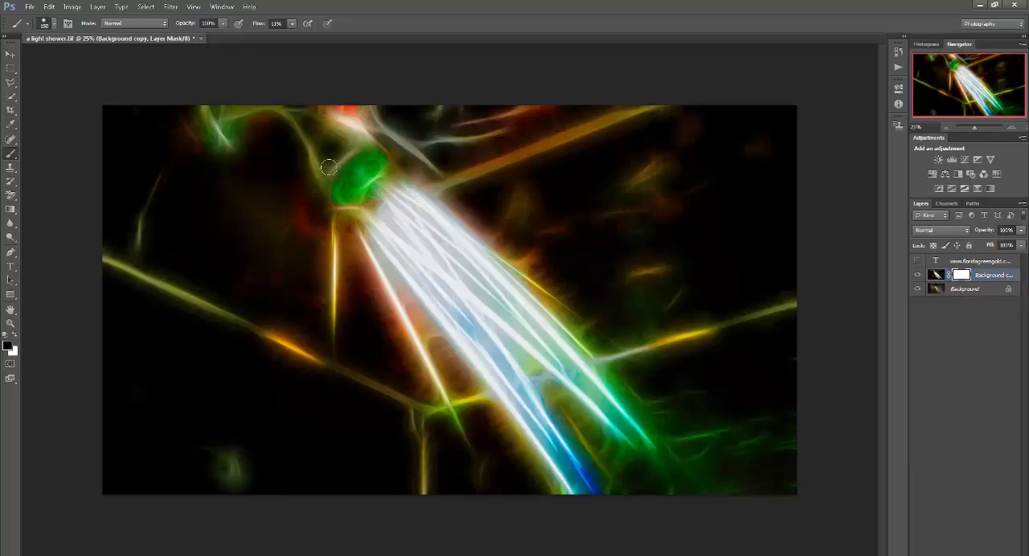
drag(351, 158, 344, 156)
mouse_move(344, 150)
mouse_down()
mouse_move(373, 166)
mouse_move(362, 157)
mouse_move(349, 167)
mouse_move(346, 180)
mouse_move(364, 171)
mouse_move(345, 181)
mouse_move(361, 161)
mouse_move(346, 195)
mouse_move(371, 166)
mouse_move(350, 184)
mouse_move(367, 161)
mouse_move(358, 184)
mouse_up()
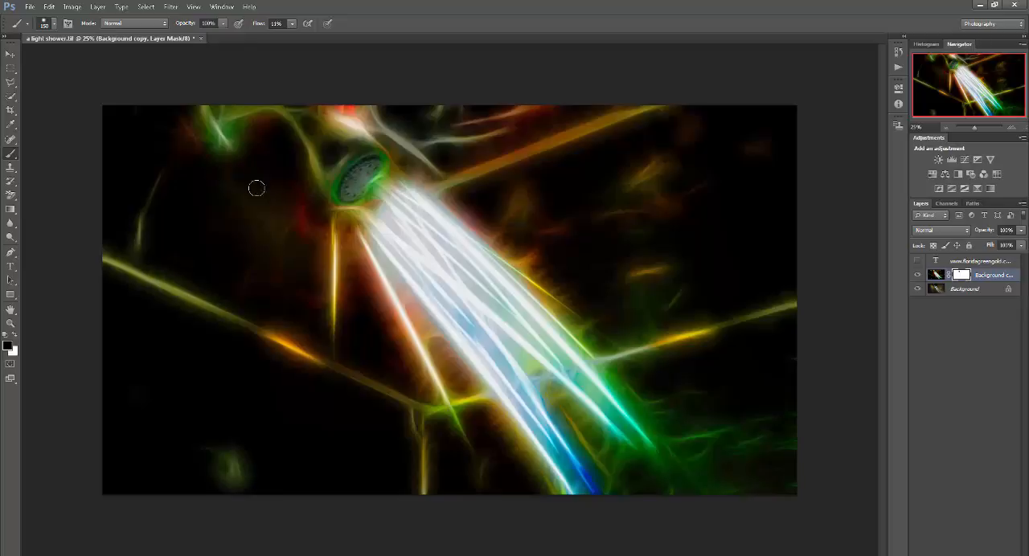
mouse_move(355, 170)
mouse_down()
mouse_move(365, 173)
mouse_move(347, 185)
mouse_move(349, 173)
mouse_up()
- Undo the brush strokes painted over the shower head on the layer mask
key(ctrl+z)
key(ctrl+alt+z)
key(ctrl+alt+z)
key(ctrl+alt+z)
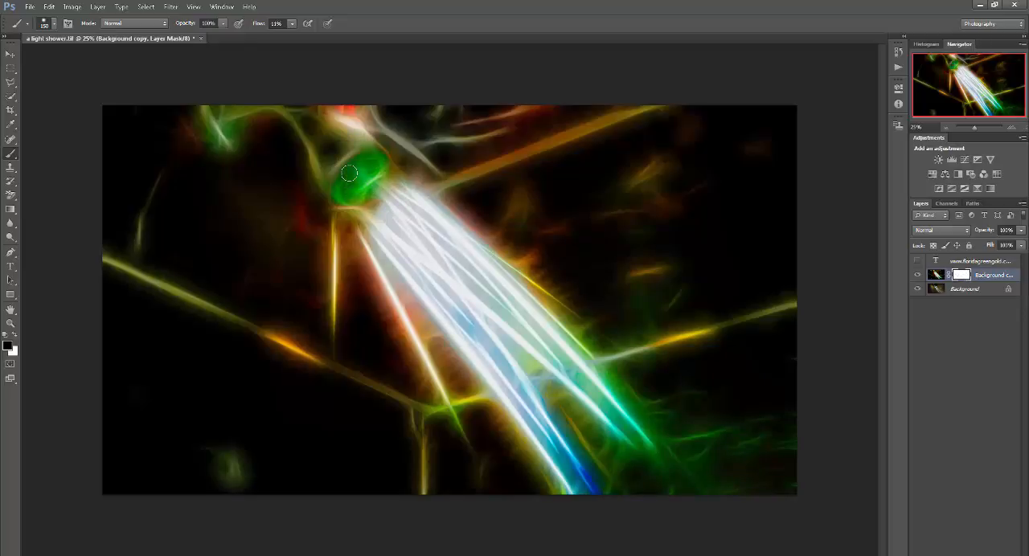
- Select the Background copy layer's image and move the layer above the website text layer
key(alt+bracketright)
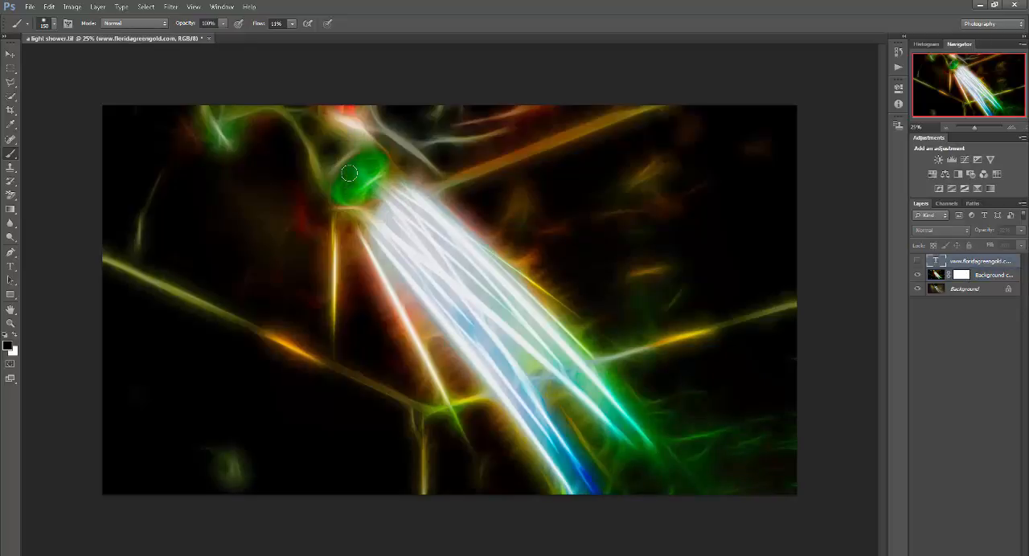
click(937, 278)
click(937, 276)
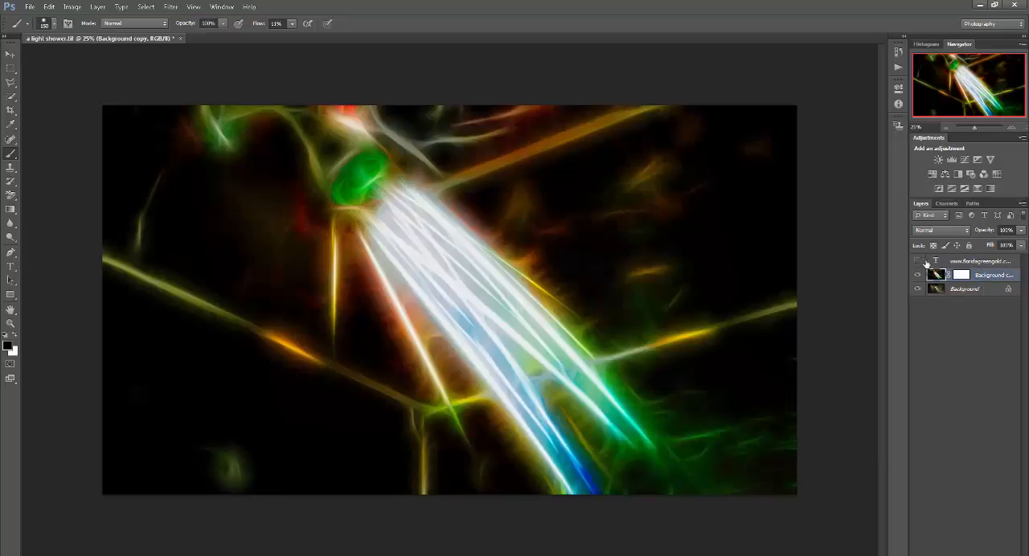
drag(952, 262, 937, 280)
click(989, 264)
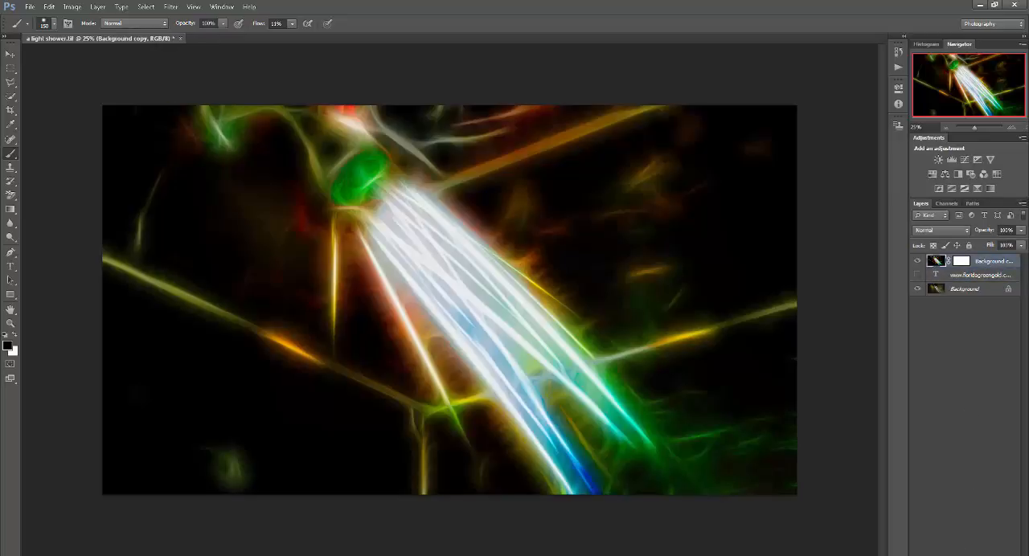
- Add a Hue/Saturation adjustment layer above Background copy with hue -180 and saturation -9
click(966, 555)
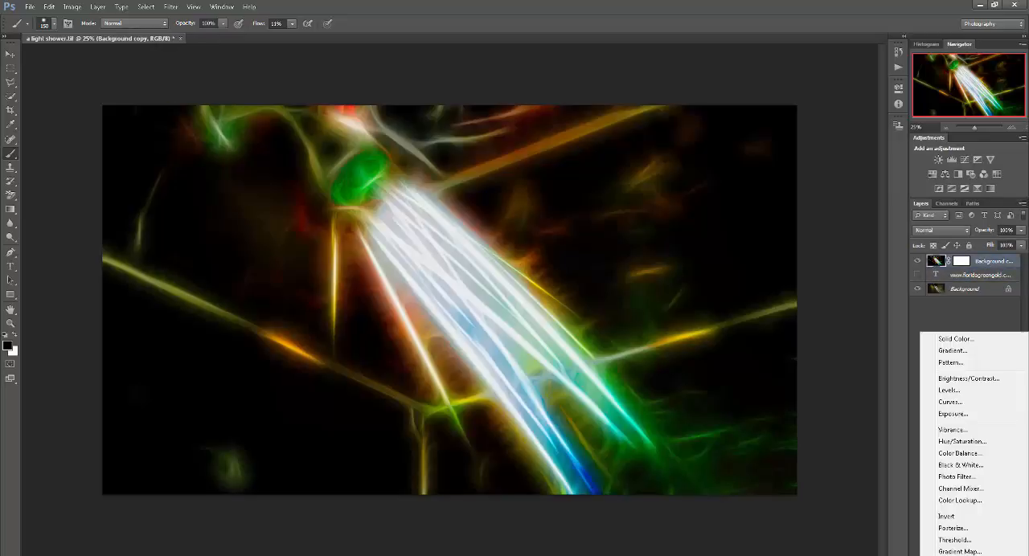
click(961, 442)
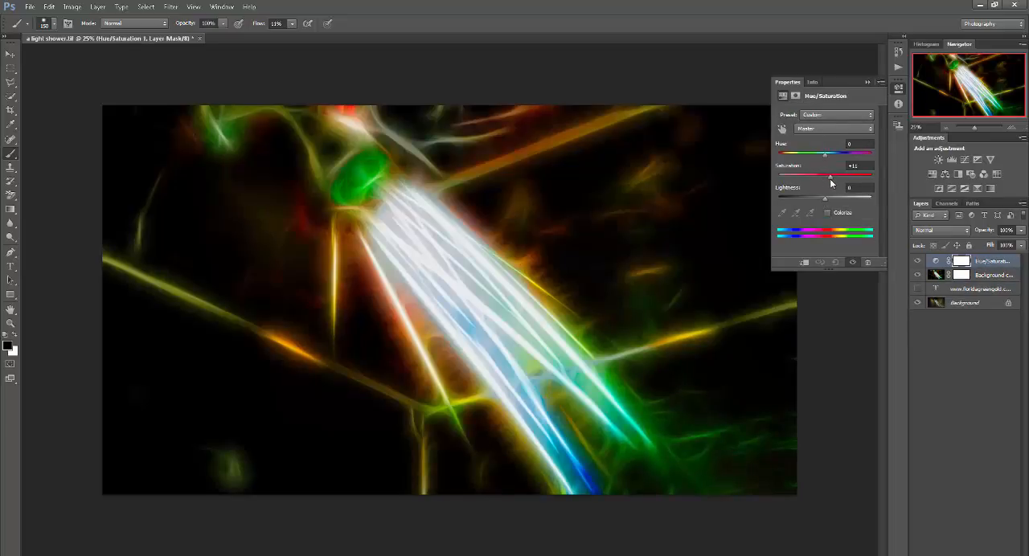
mouse_move(831, 184)
mouse_down()
mouse_move(862, 186)
mouse_move(820, 184)
mouse_up()
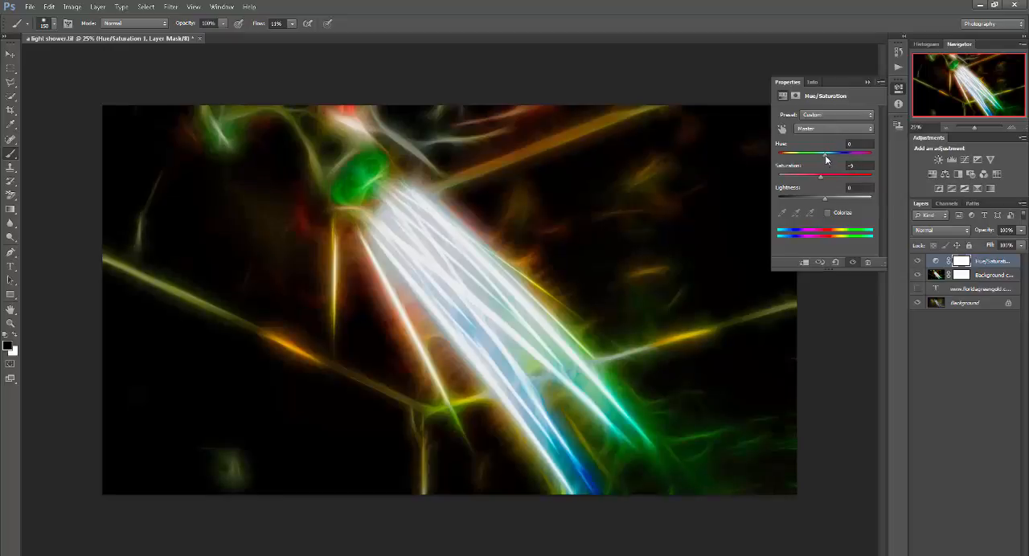
drag(824, 155, 778, 156)
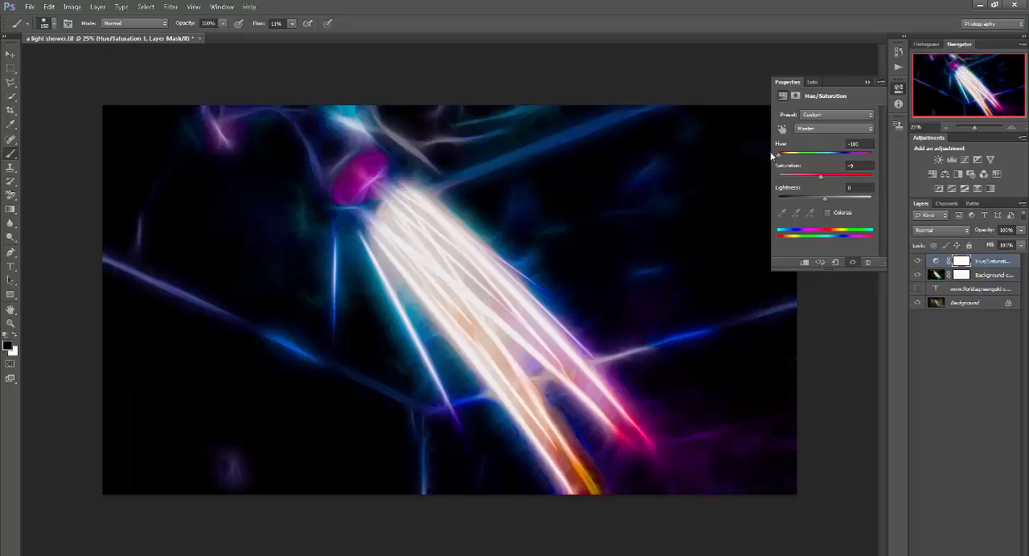
- Fine-tune the master Hue/Saturation sliders with saturation about -17 and lightness -5, trying hue -155 before restoring -180
drag(820, 176, 823, 203)
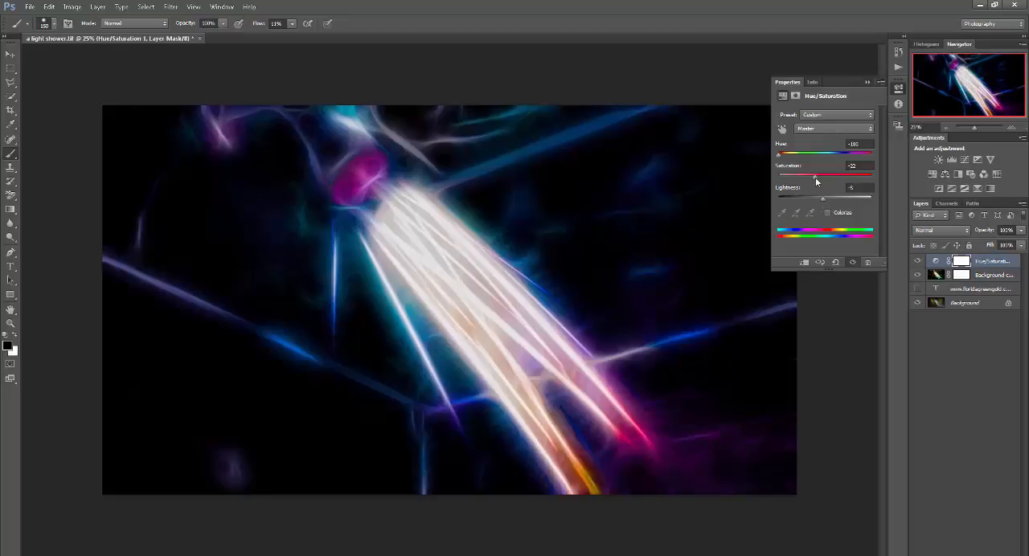
mouse_move(816, 182)
mouse_down()
mouse_move(809, 185)
mouse_move(842, 187)
mouse_move(804, 188)
mouse_move(781, 158)
mouse_move(797, 178)
mouse_move(783, 178)
mouse_move(801, 183)
mouse_up()
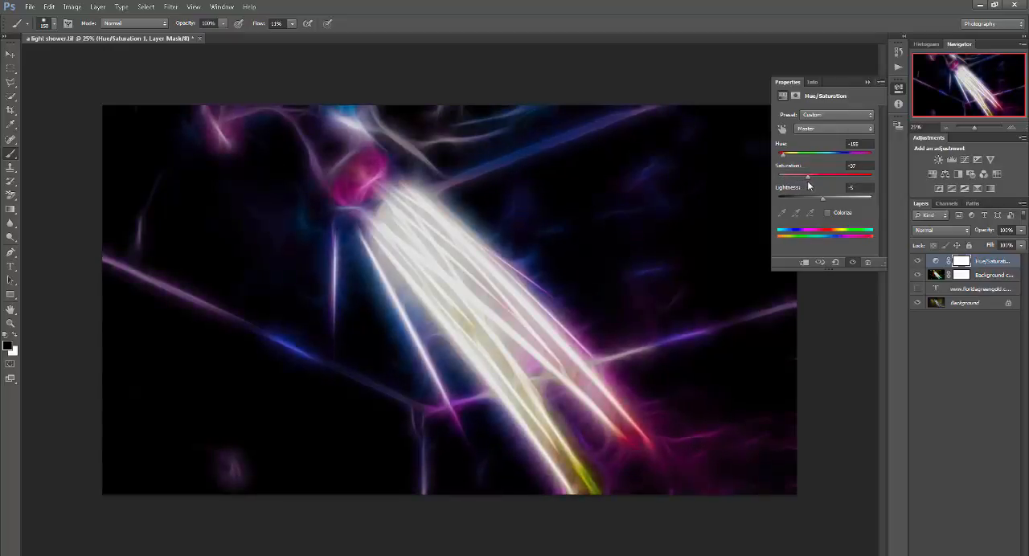
drag(809, 186, 817, 186)
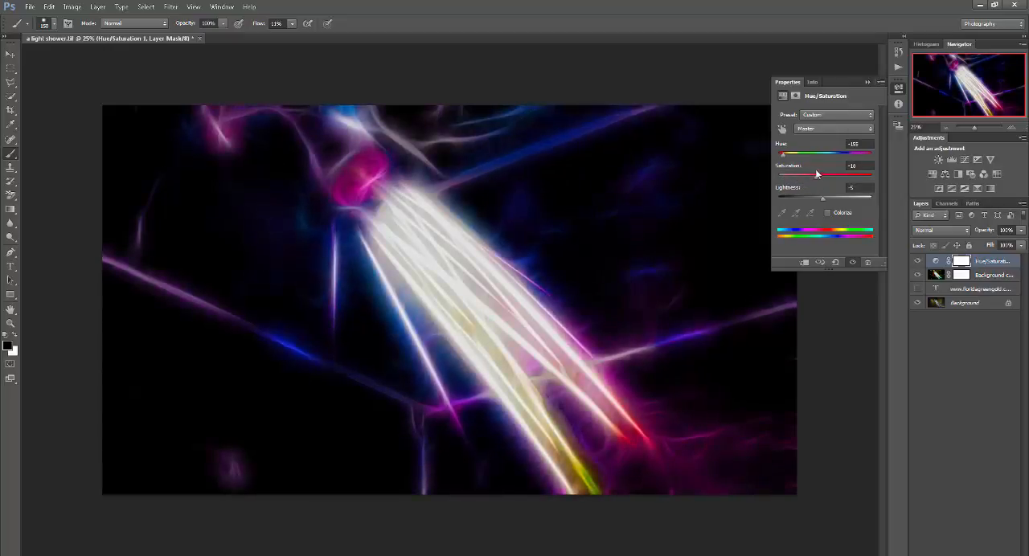
drag(783, 153, 776, 153)
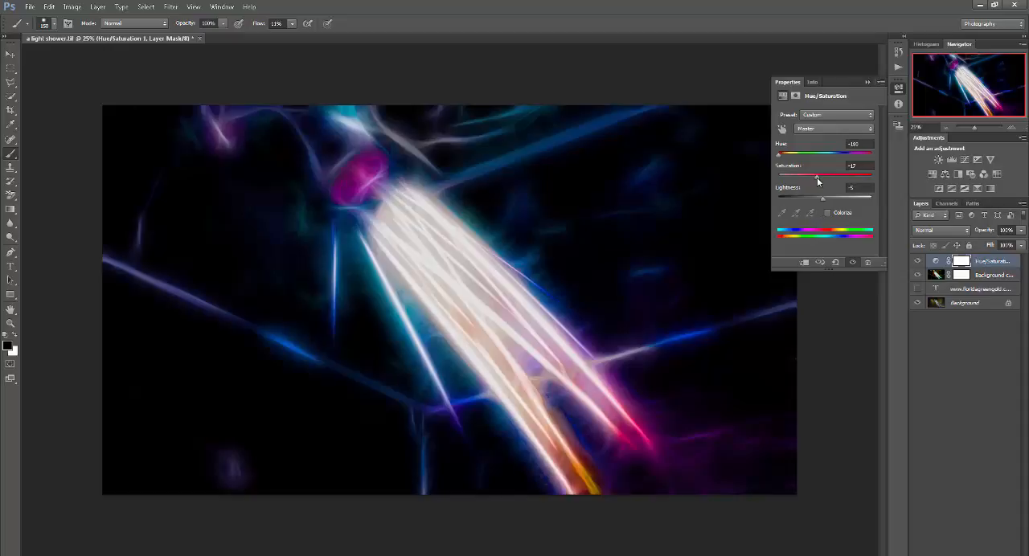
mouse_move(818, 181)
mouse_down()
mouse_move(849, 183)
mouse_move(792, 187)
mouse_move(822, 189)
mouse_up()
- Set the hue of the Reds range to +177 in the Hue/Saturation adjustment
click(821, 129)
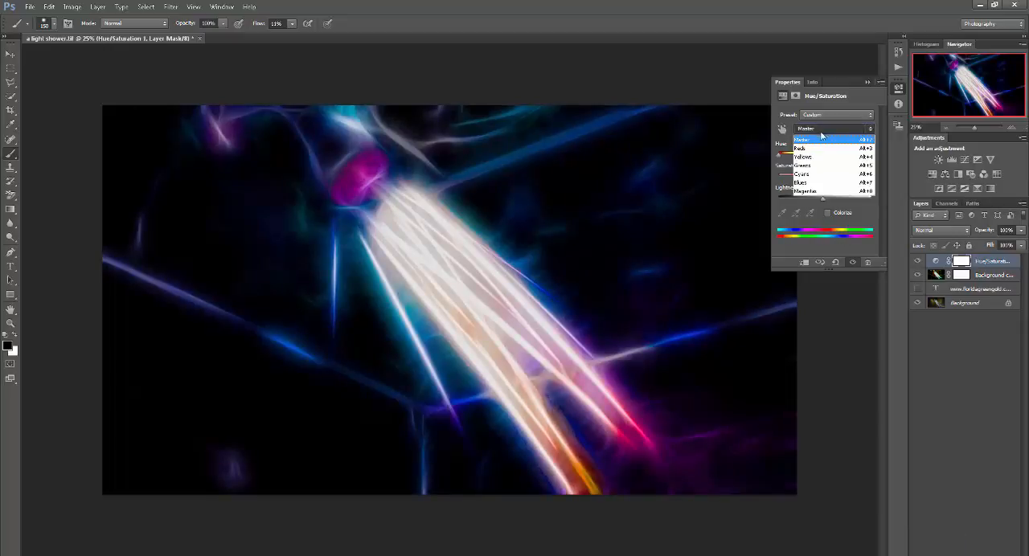
click(814, 151)
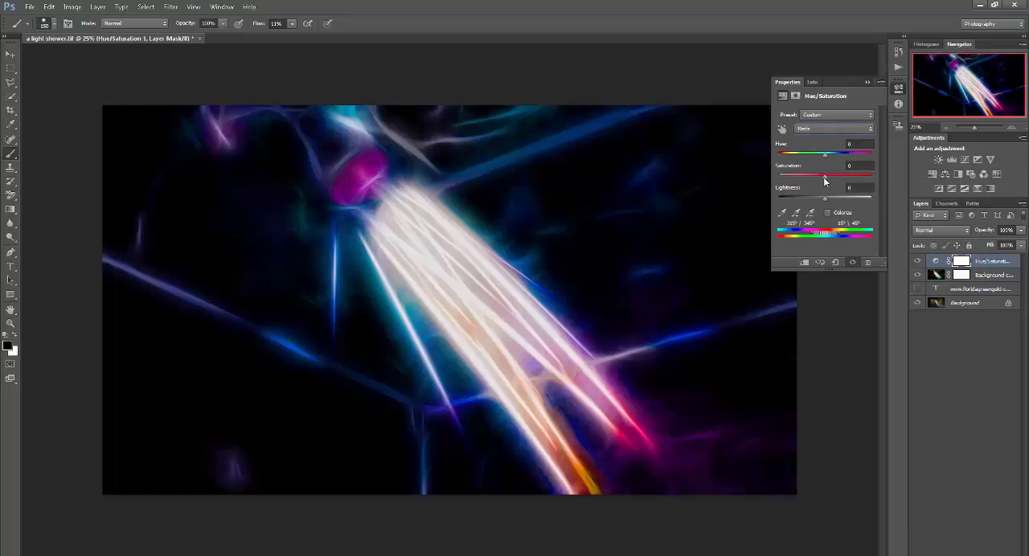
drag(824, 153, 877, 172)
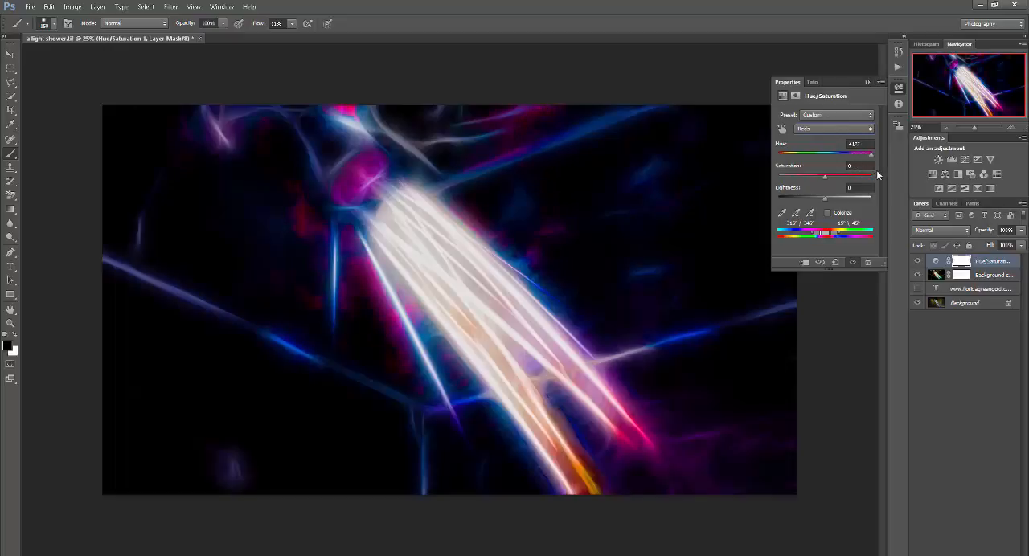
- Set the Yellows range to hue -41 and saturation -24 in the Hue/Saturation adjustment
click(815, 130)
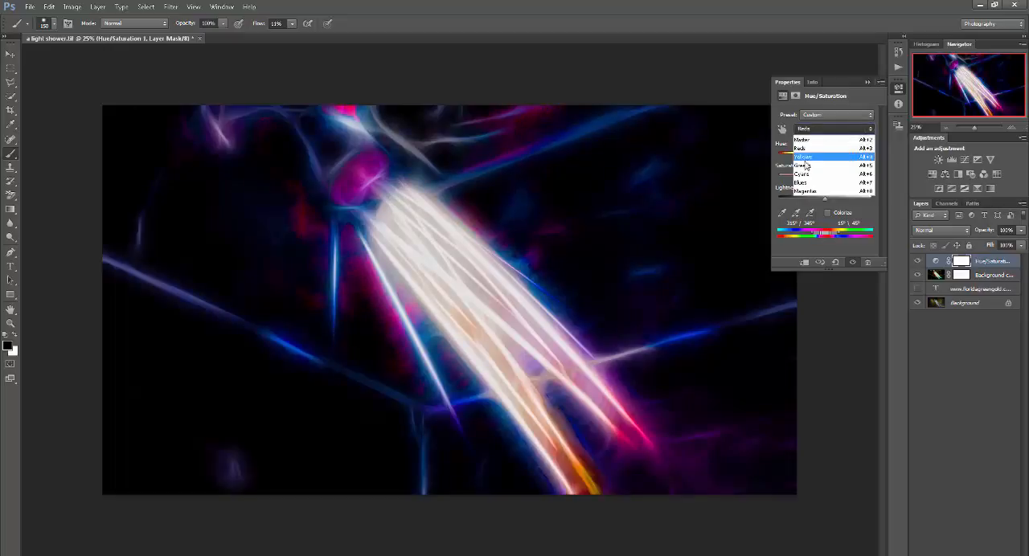
click(814, 157)
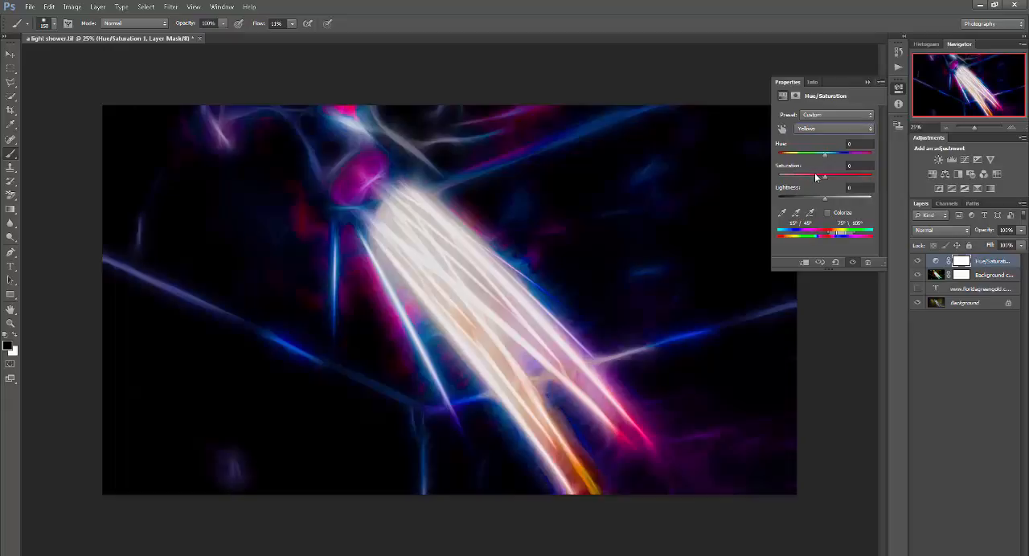
drag(825, 156, 814, 184)
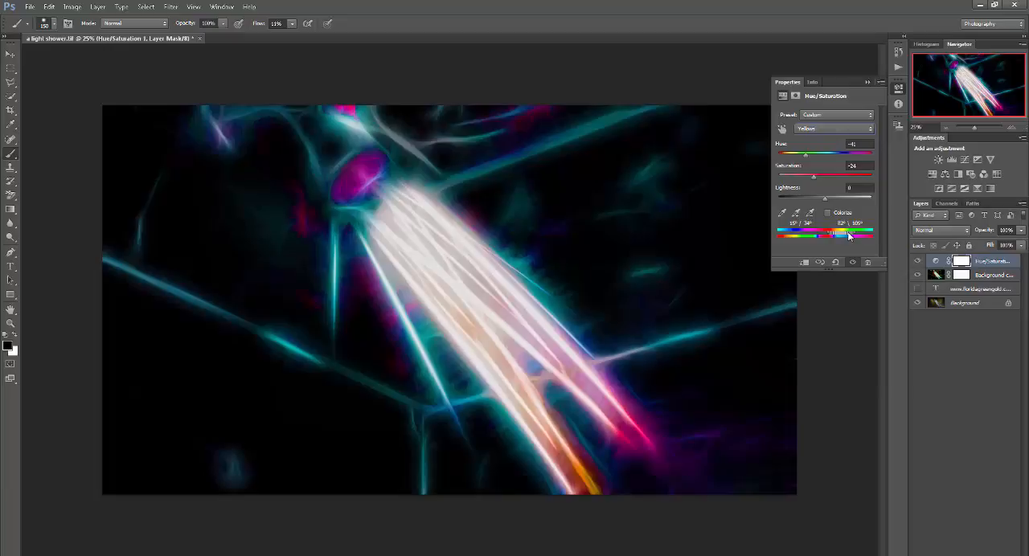
- Try widening and narrowing the color range and falloff affected by the Yellows adjustment
drag(844, 232, 839, 234)
mouse_move(849, 232)
mouse_down()
mouse_move(880, 241)
mouse_move(787, 235)
mouse_up()
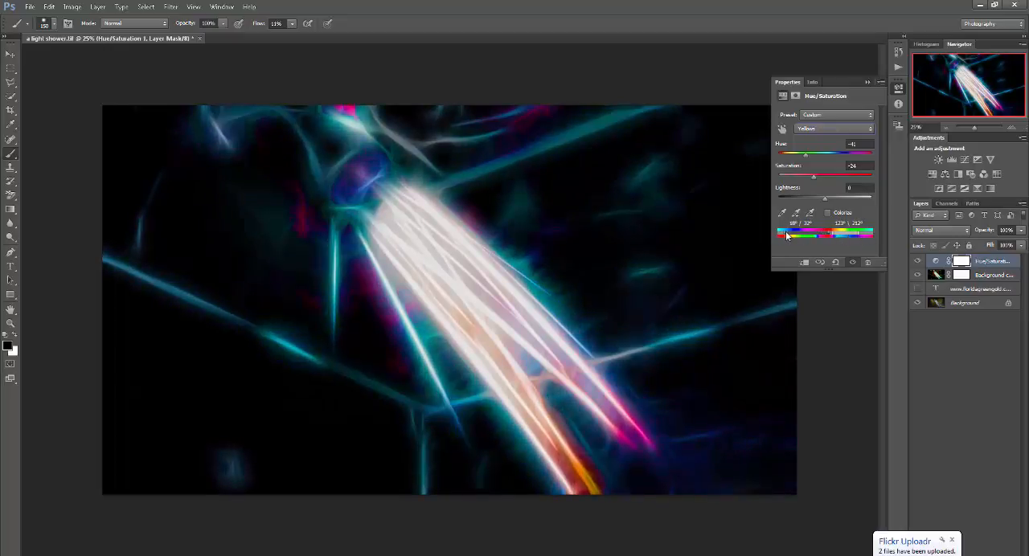
drag(867, 238, 866, 236)
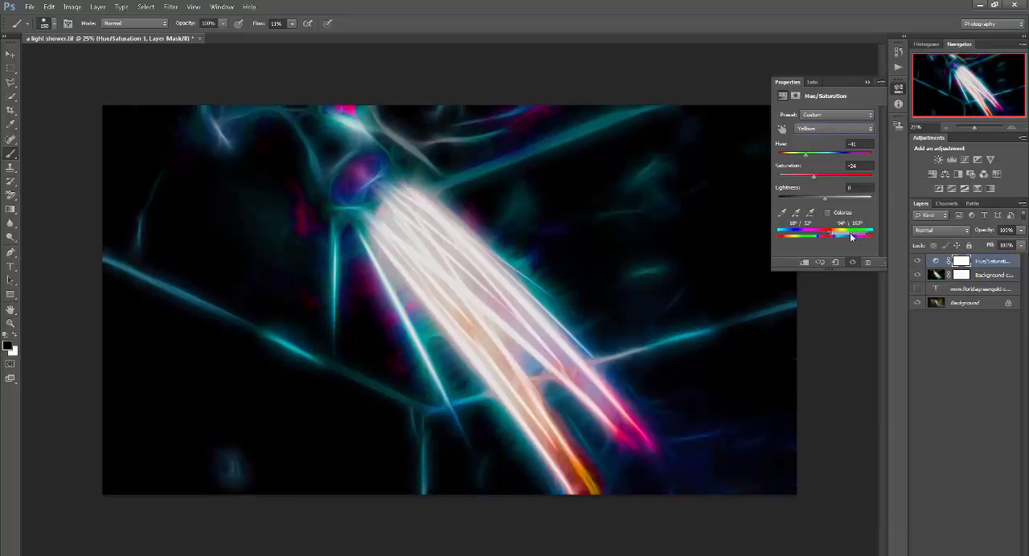
drag(860, 234, 838, 233)
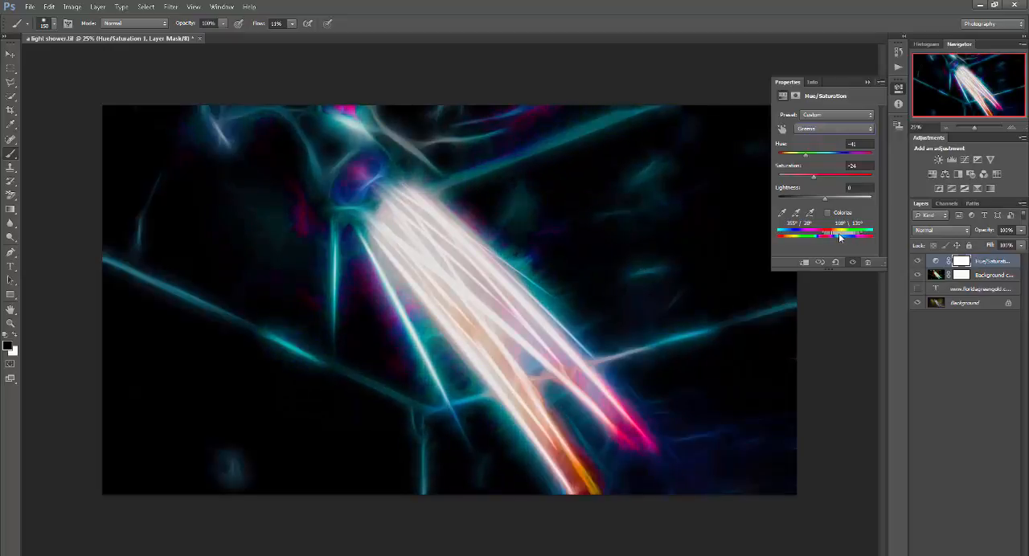
- Adjust the affected color range of the Greens and set their hue to -14
click(825, 132)
click(819, 170)
mouse_move(853, 235)
mouse_down()
mouse_move(836, 233)
mouse_move(850, 234)
mouse_up()
mouse_move(828, 154)
mouse_down()
mouse_move(855, 155)
mouse_move(846, 164)
mouse_move(867, 169)
mouse_move(818, 167)
mouse_up()
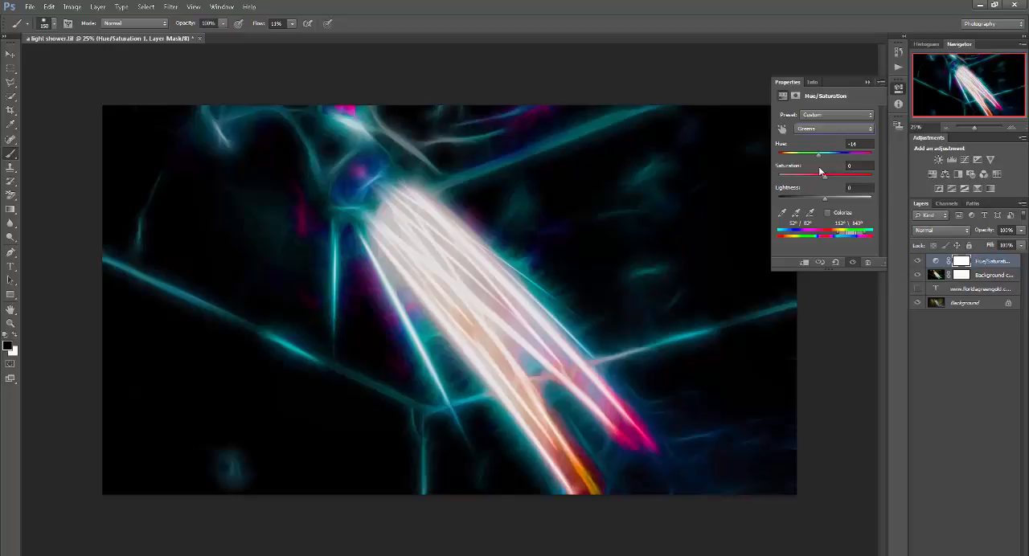
- Delete the Hue/Saturation 1 adjustment layer, collapse its properties and deselect all layers
click(869, 264)
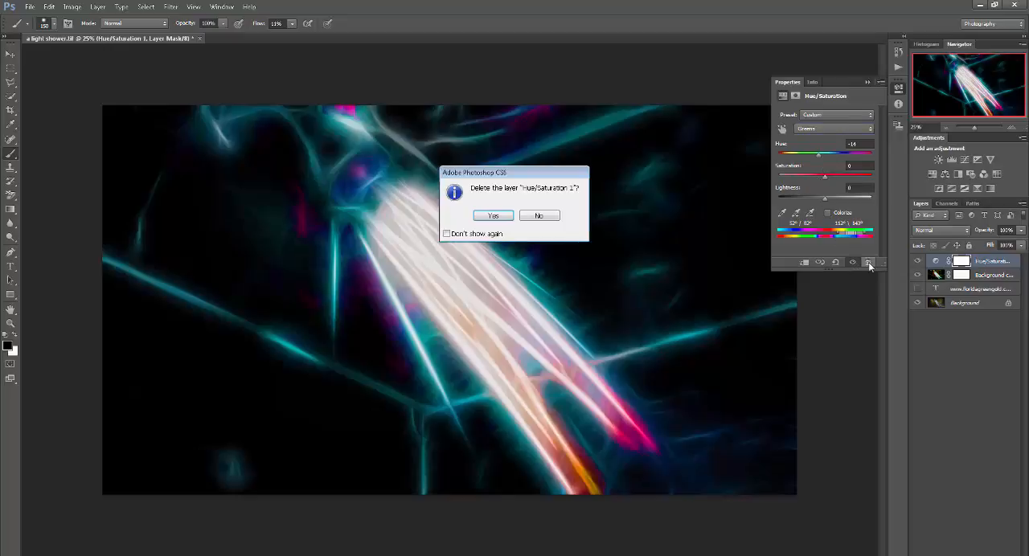
click(493, 215)
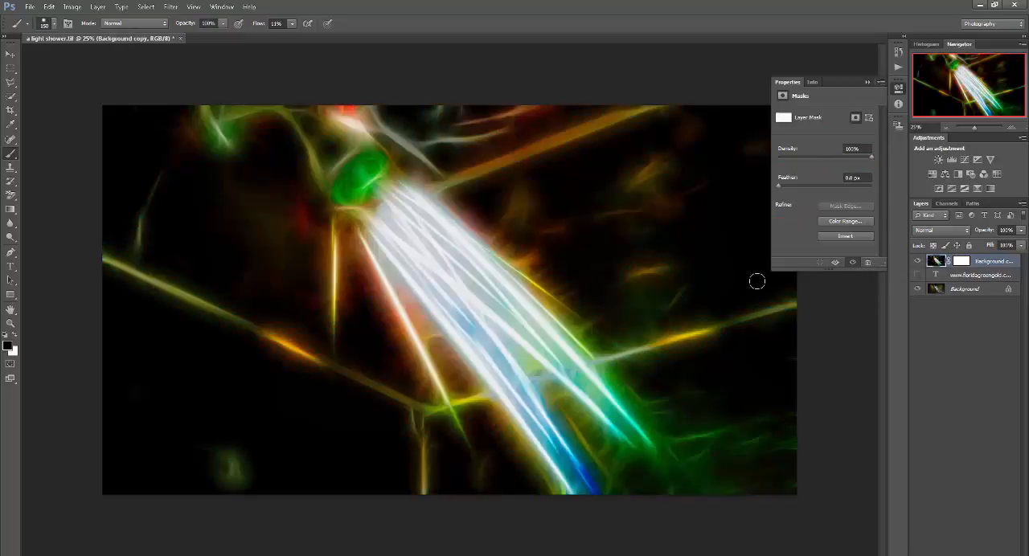
click(868, 82)
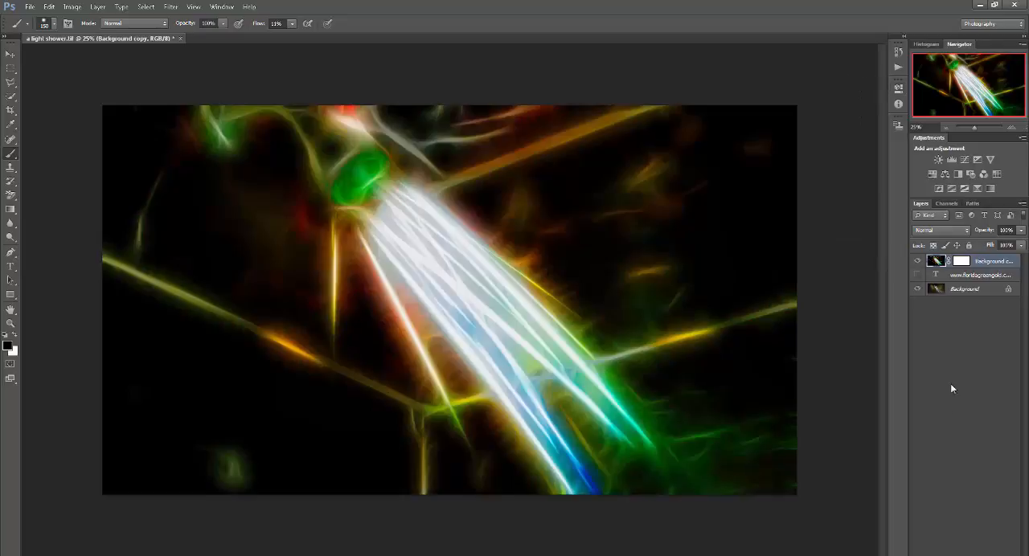
click(950, 404)
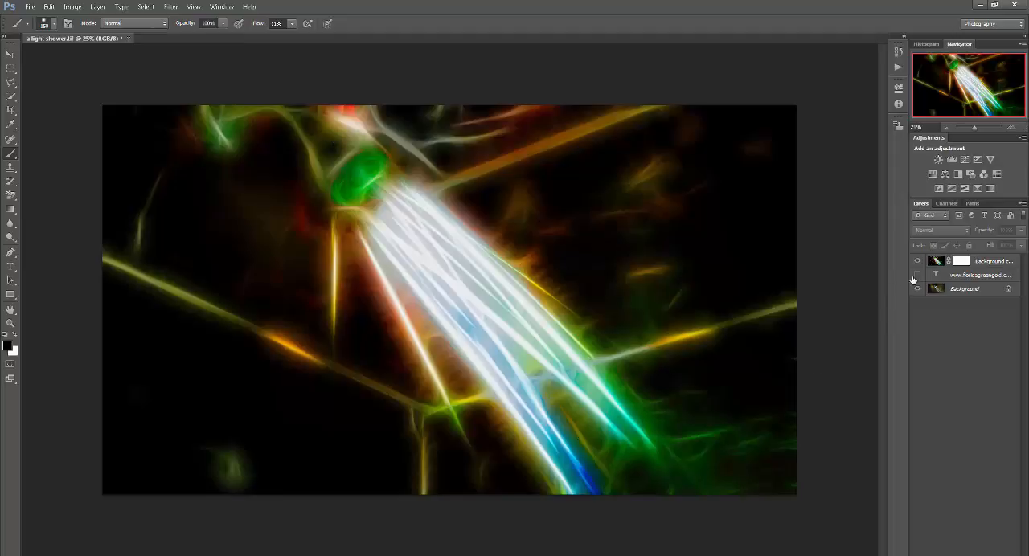
- Make the website text layer visible and move it above Background copy
drag(979, 275, 976, 259)
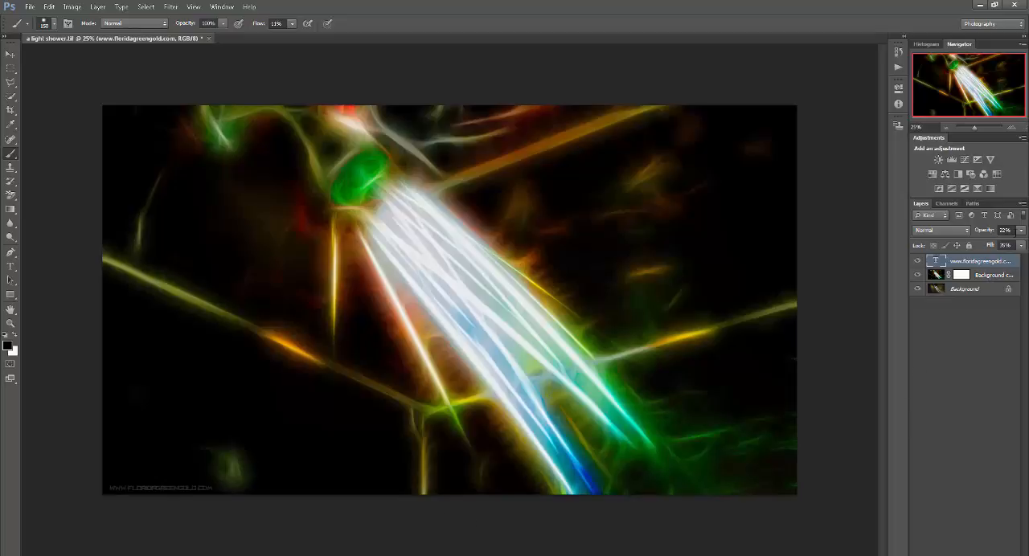
click(1021, 231)
click(969, 396)
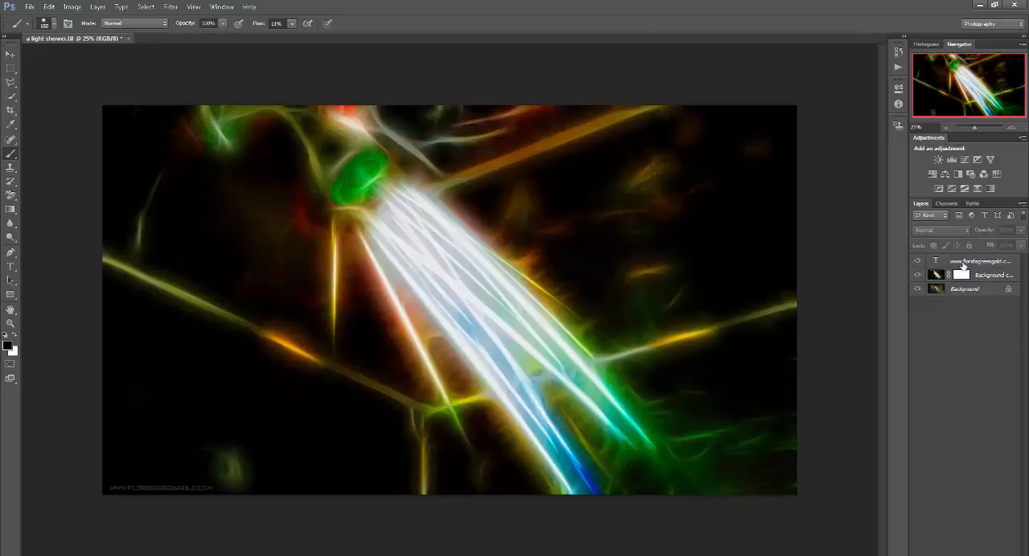
- Select the website text layer and raise its opacity to 100%
click(994, 263)
click(939, 396)
click(1002, 262)
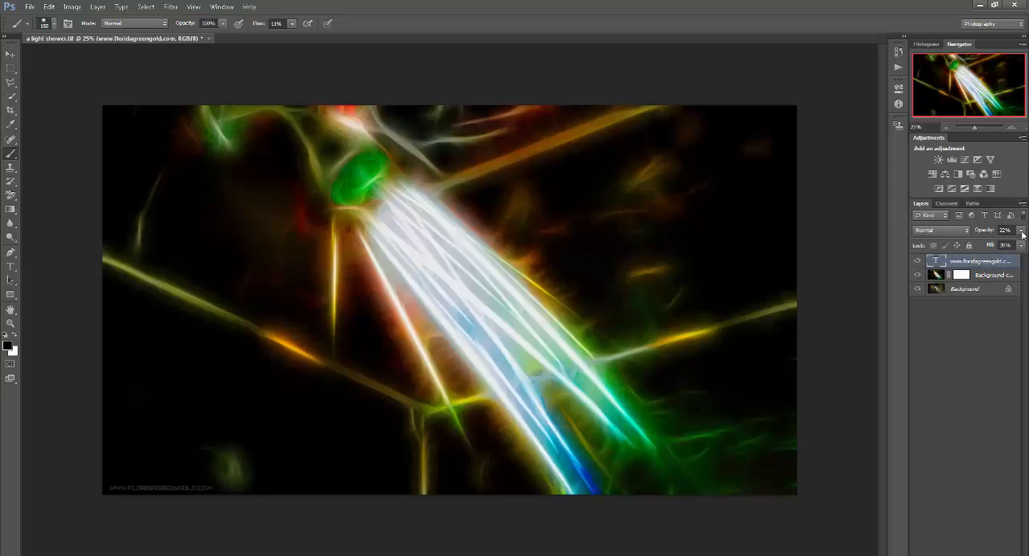
click(1021, 230)
click(954, 332)
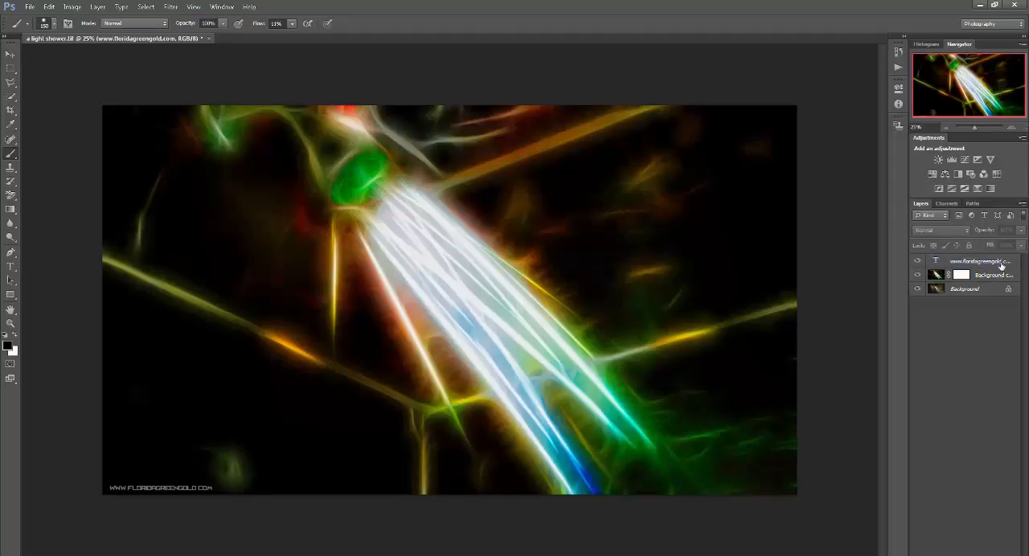
- Raise the fill of the website text layer to 100%
click(1014, 260)
click(1021, 245)
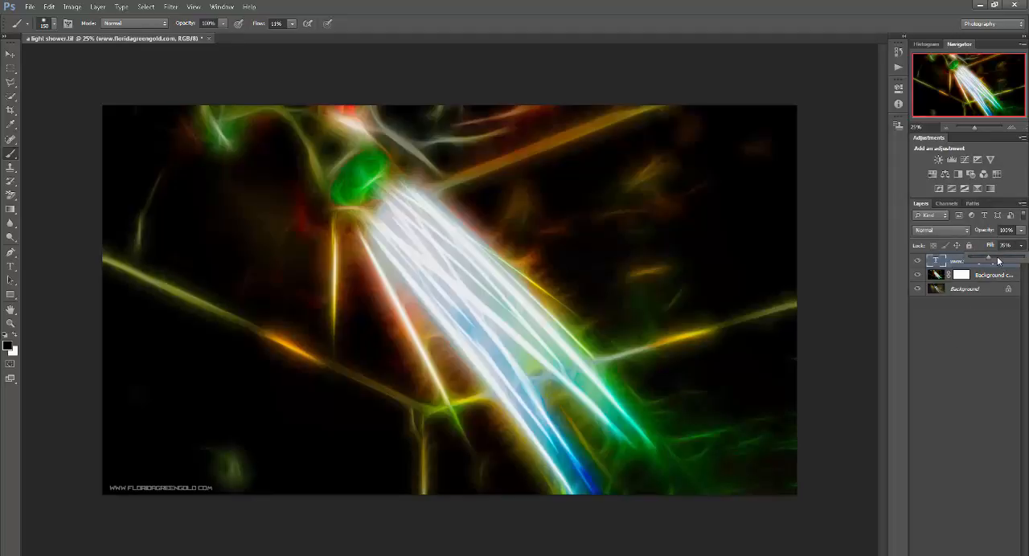
drag(993, 259, 1025, 258)
click(919, 332)
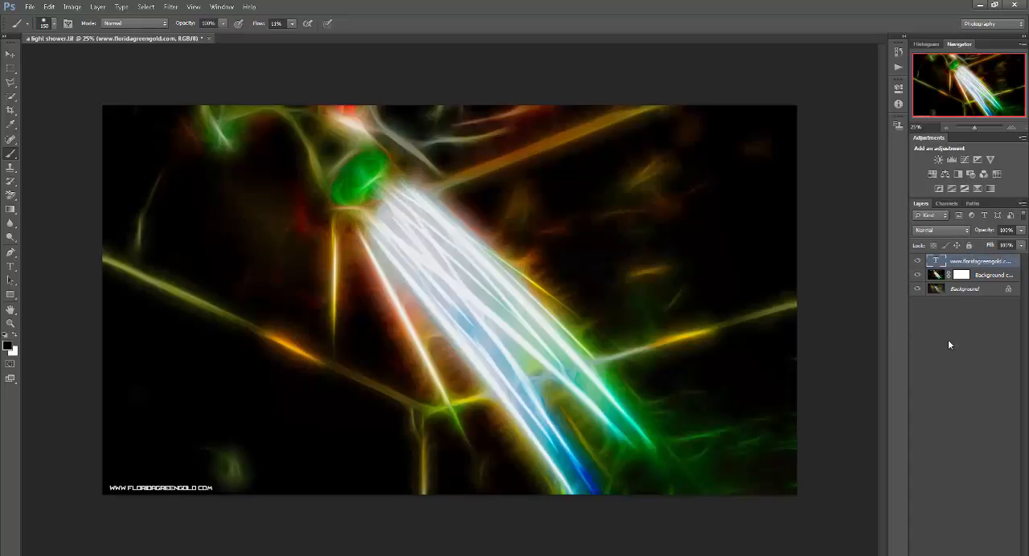
click(949, 344)
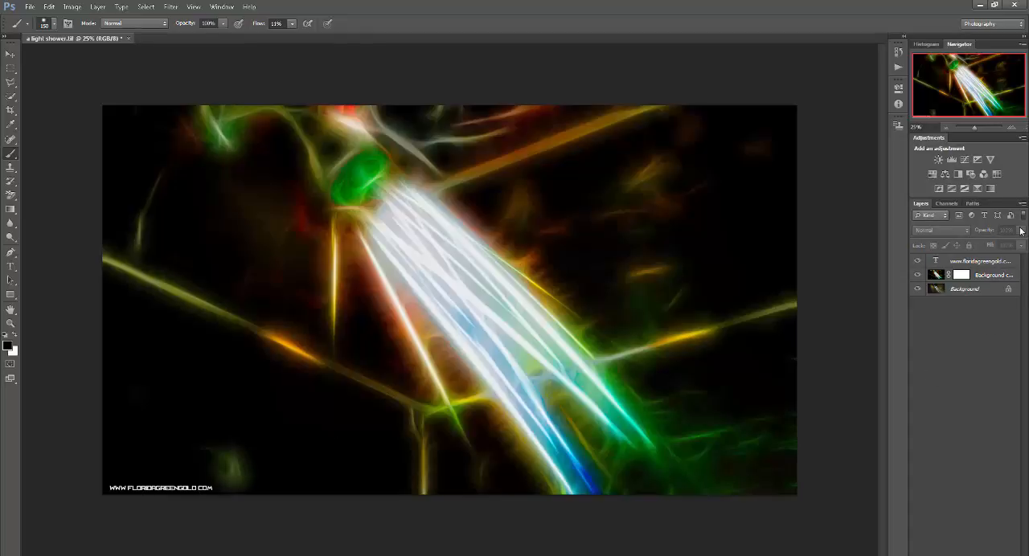
- Lower the opacity of the website text layer to about 23%
click(999, 266)
click(1022, 231)
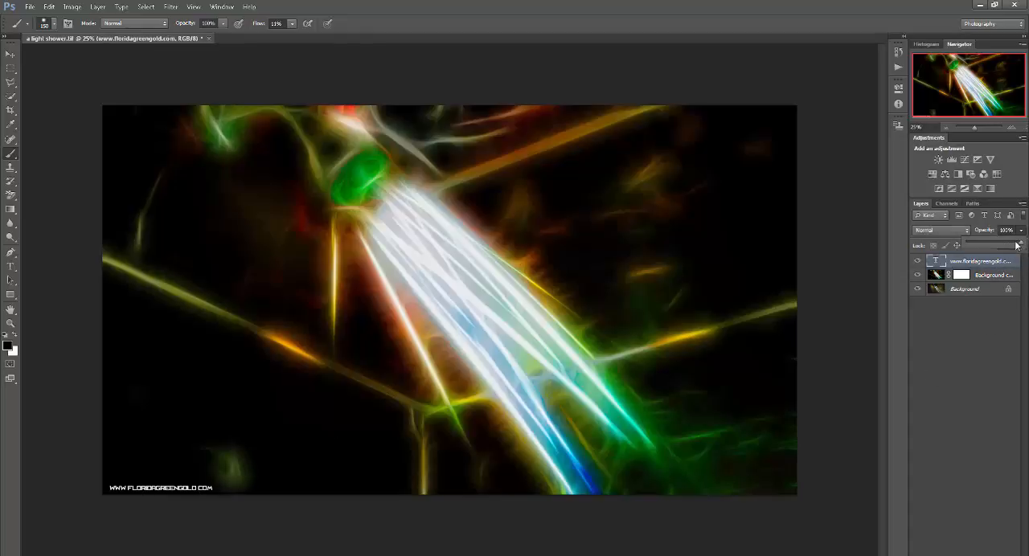
drag(1020, 243, 987, 244)
click(978, 355)
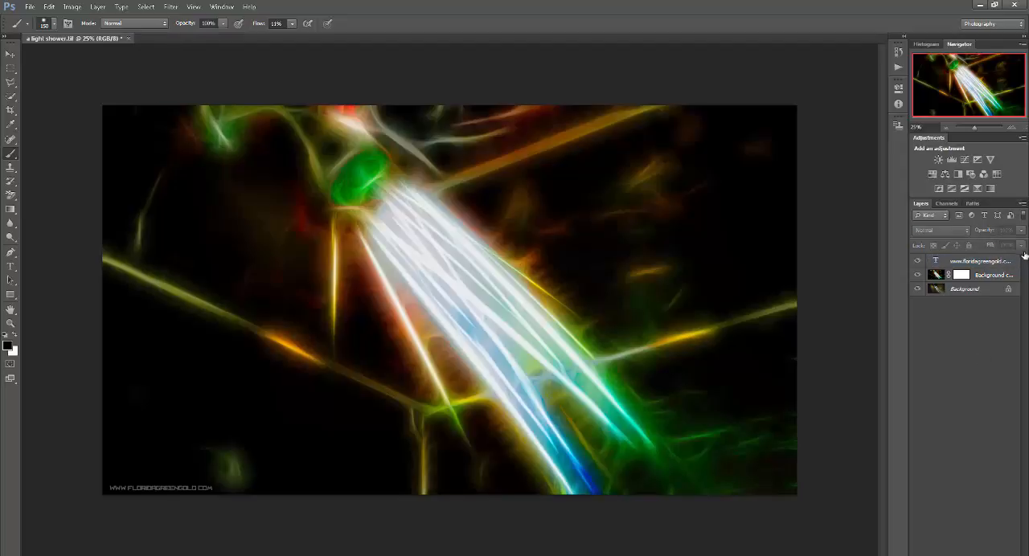
- Lower the fill of the website text layer to about 22%
click(1002, 261)
click(1022, 246)
drag(1019, 257, 979, 263)
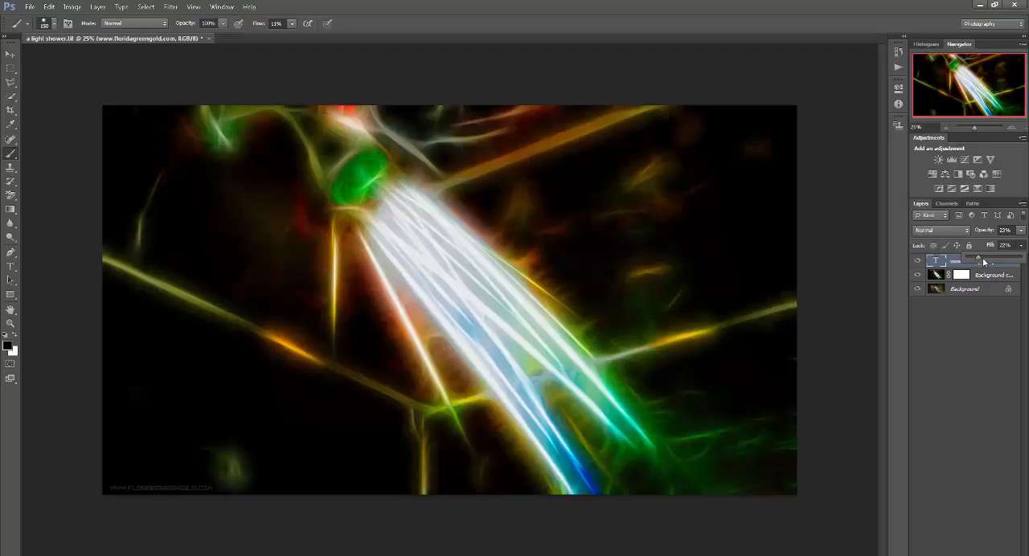
click(969, 325)
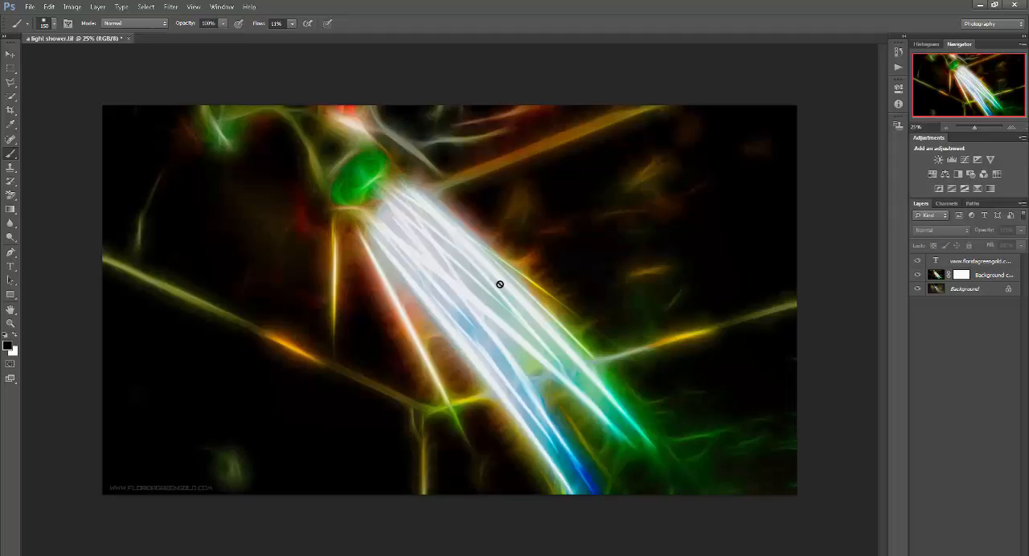
click(170, 7)
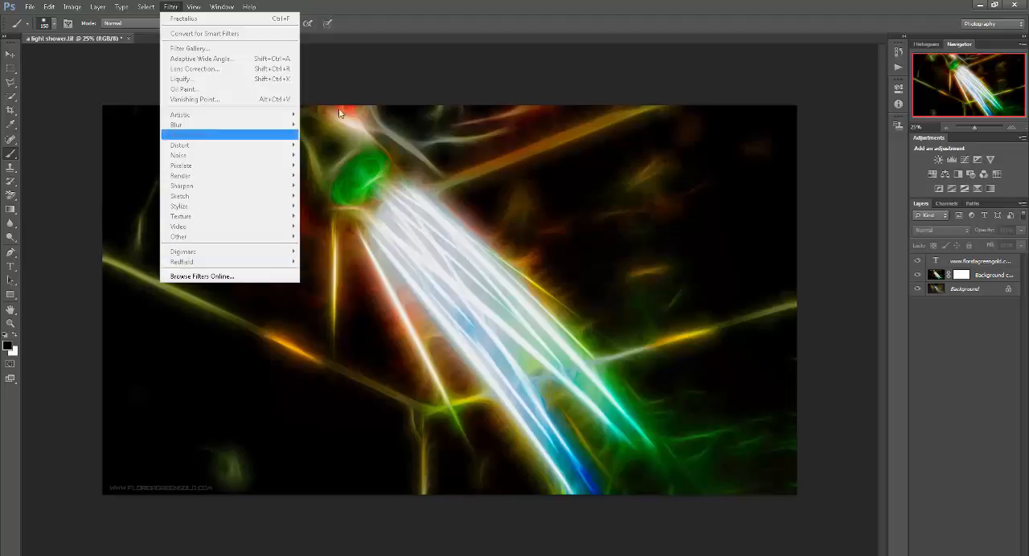
click(483, 71)
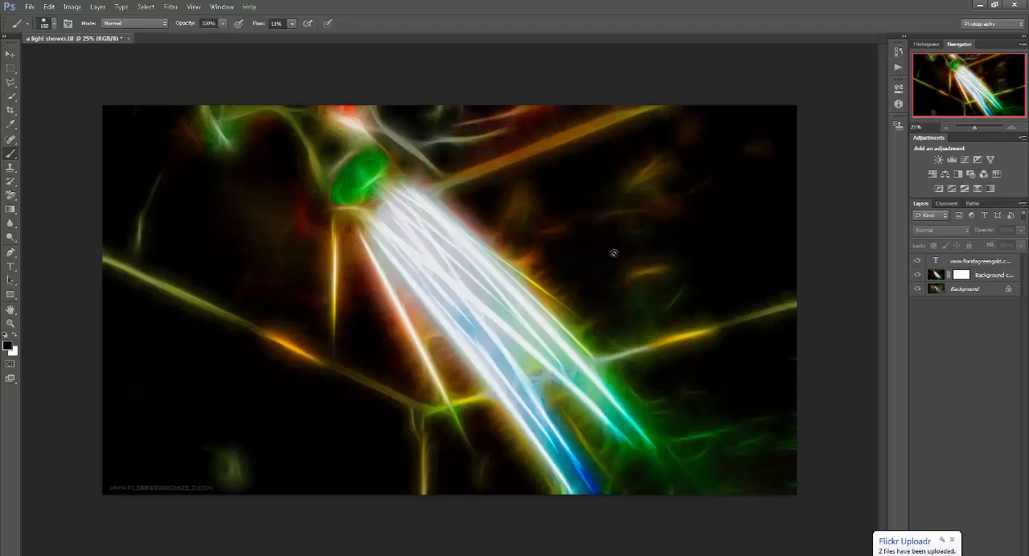
- Dismiss the Flickr Uploadr notification
click(951, 540)
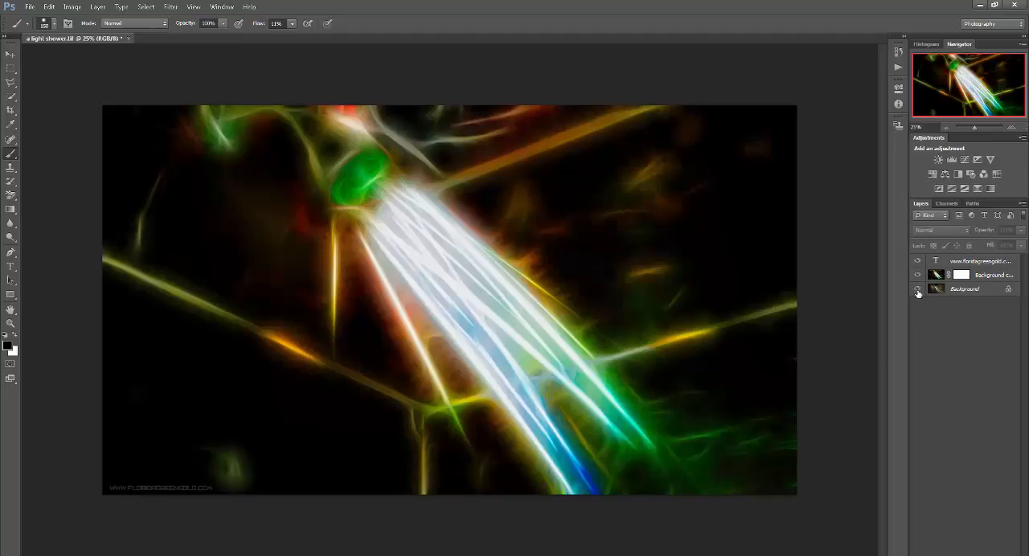
- Compare the original photo with the Fractalius effect by hiding the text and Background copy layers, then showing Background copy again
drag(917, 275, 917, 261)
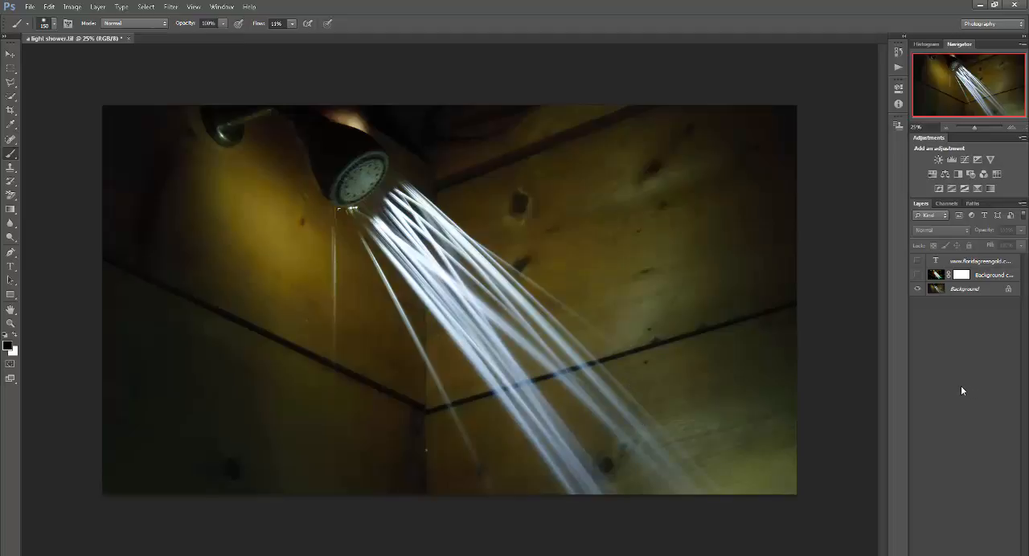
click(917, 275)
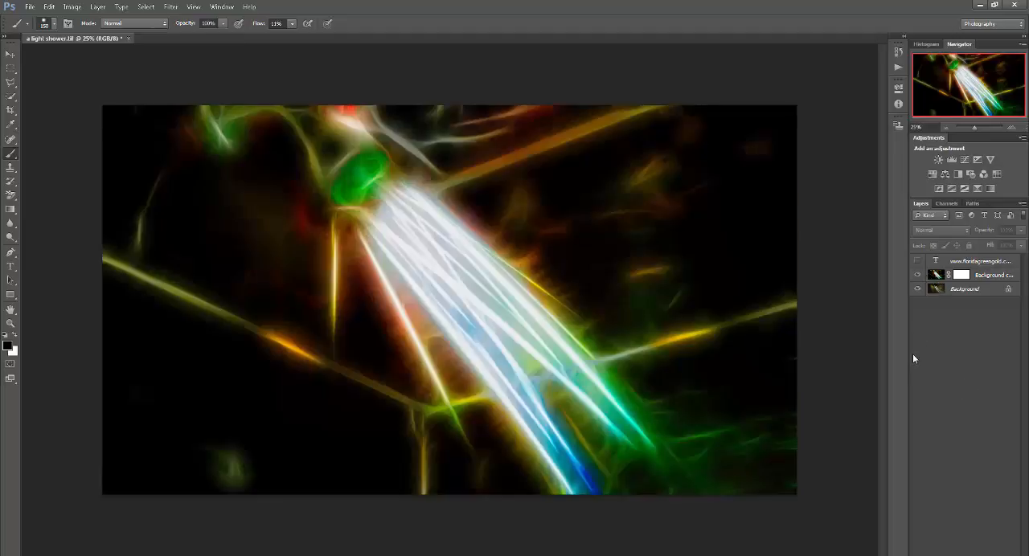